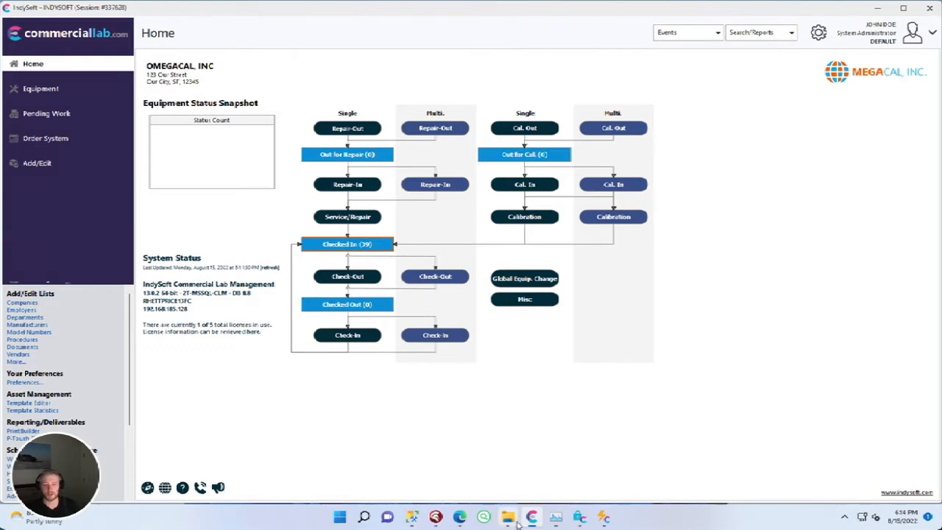
- Look at IndySoftReg.exe in the IndySoft program folder, and search the side home layout's hyperlinks and merge items for "reg"
left_click(508, 518)
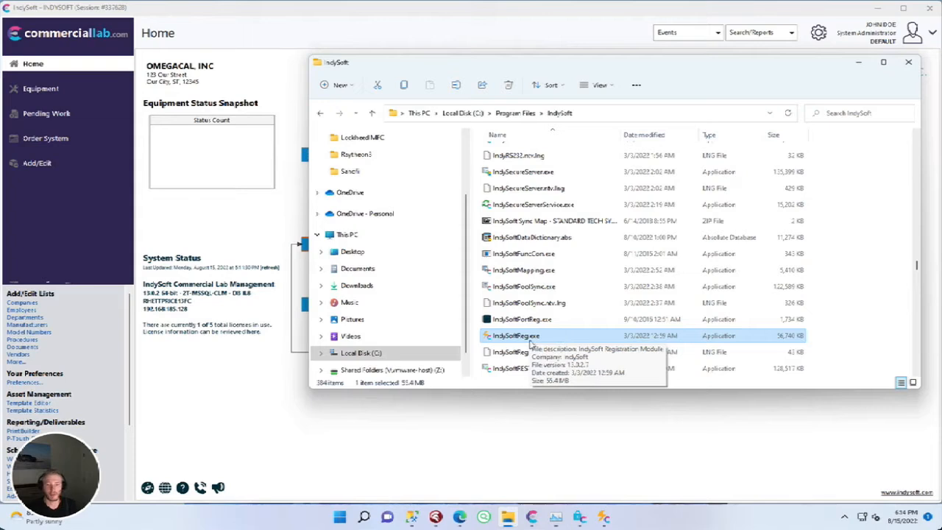
left_click(859, 68)
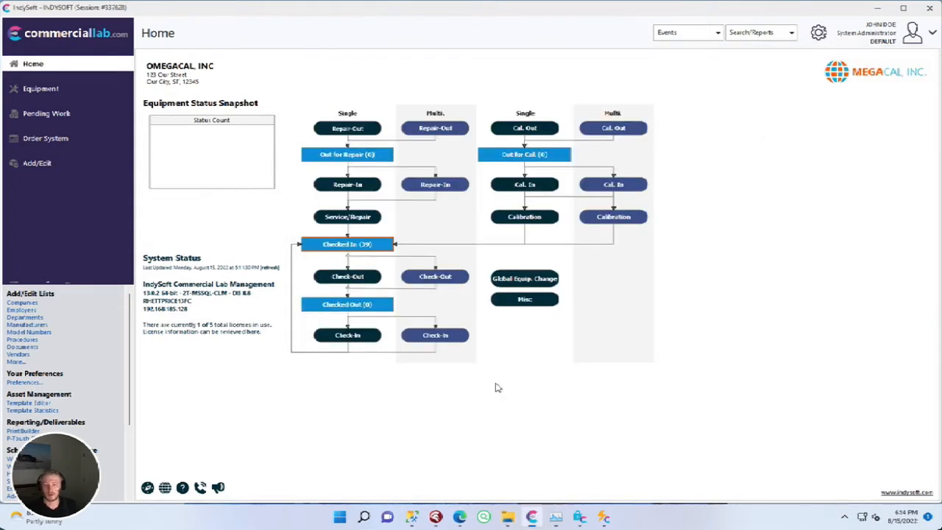
right_click(496, 388)
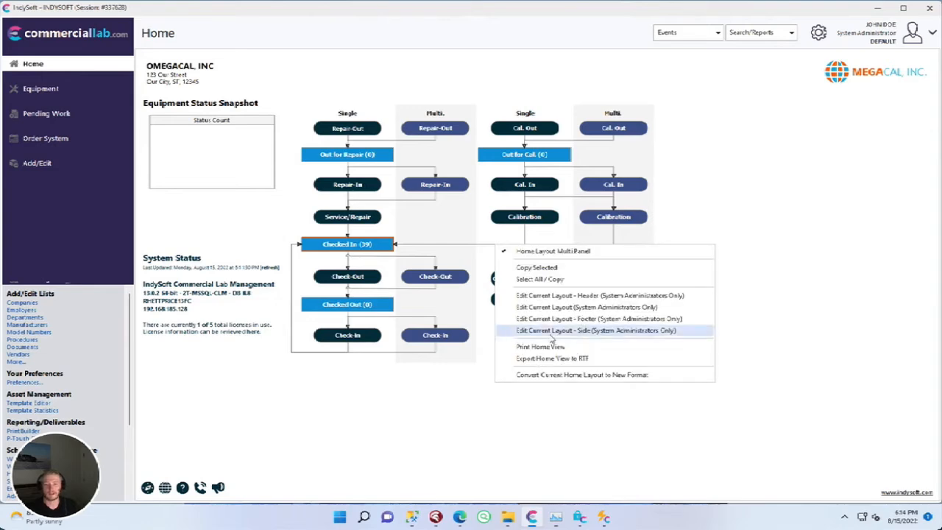
left_click(550, 335)
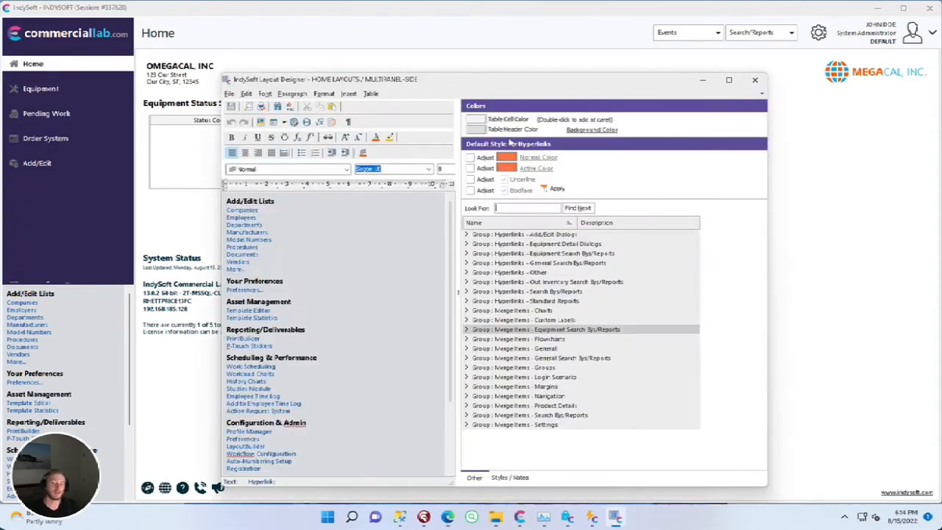
left_click(525, 207)
type("reg")
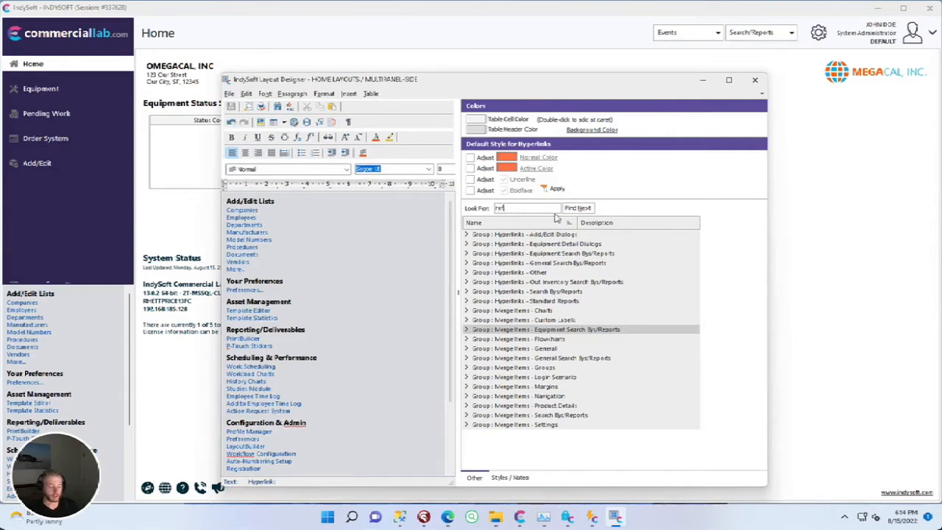
left_click(577, 208)
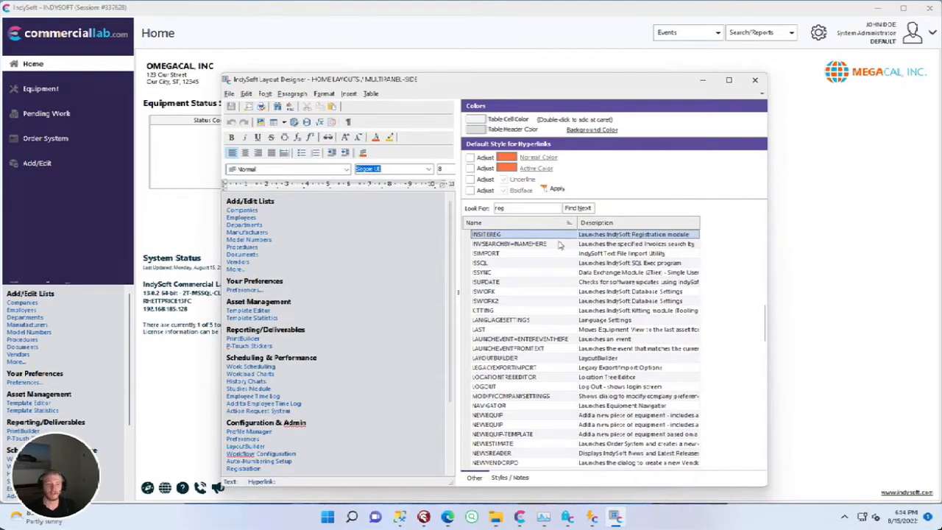
left_click(701, 83)
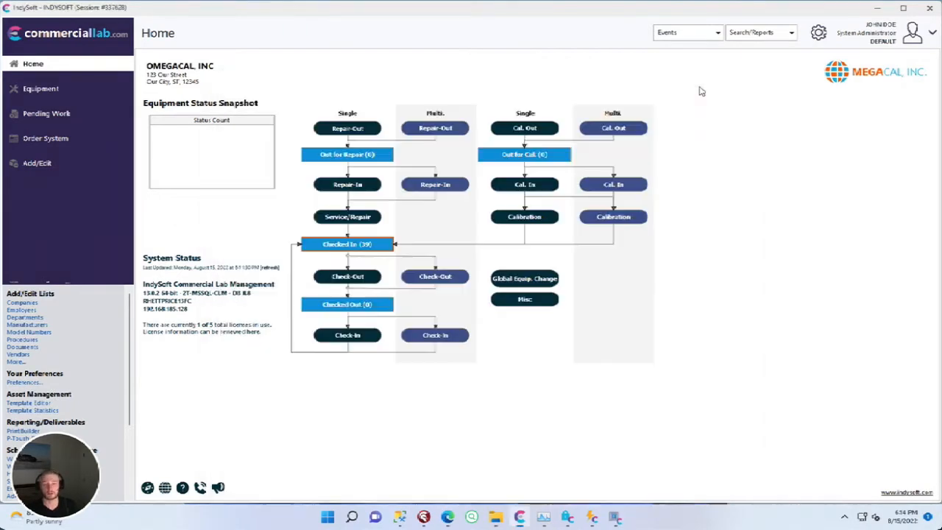
- Switch to the IndySoft Registration Utility and examine the license counts per product and the license pools under IndySoft Commercial Lab Management
left_click(590, 517)
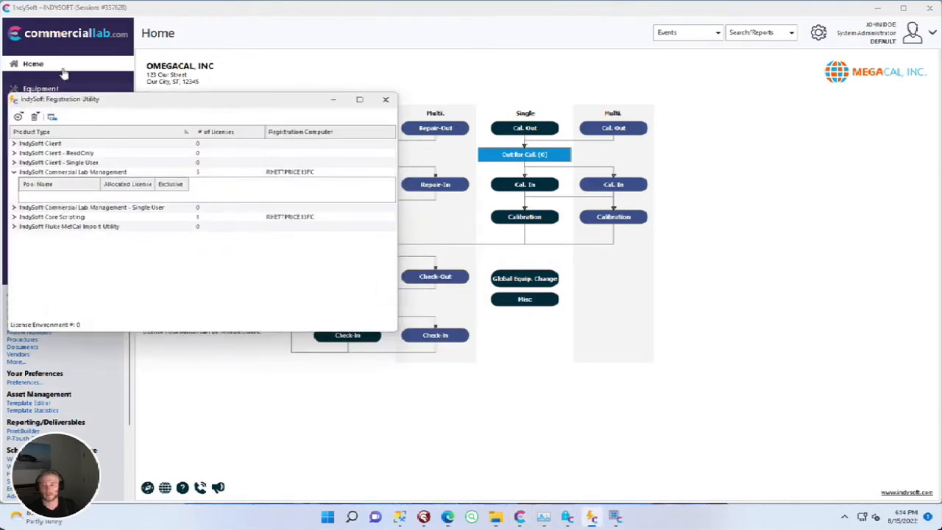
left_click(15, 171)
left_click_drag(87, 105, 110, 119)
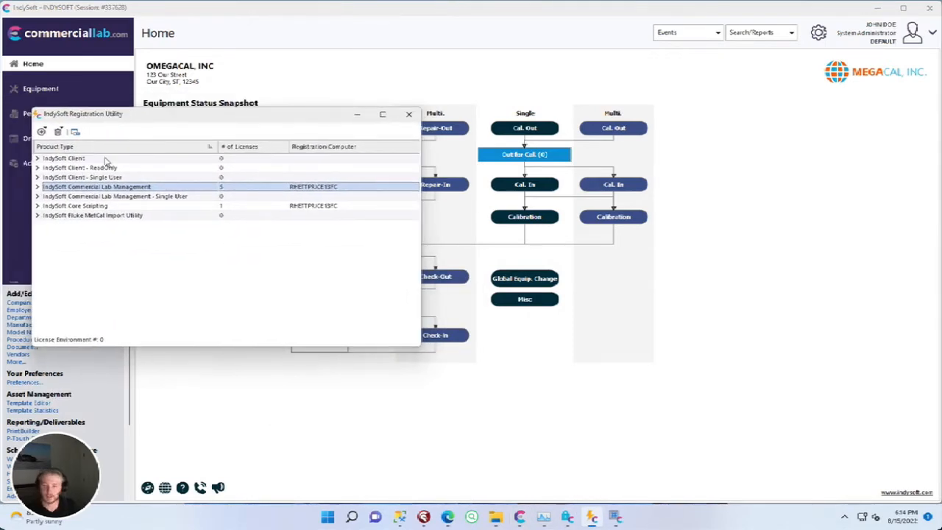
left_click(226, 197)
left_click(227, 188)
left_click(230, 178)
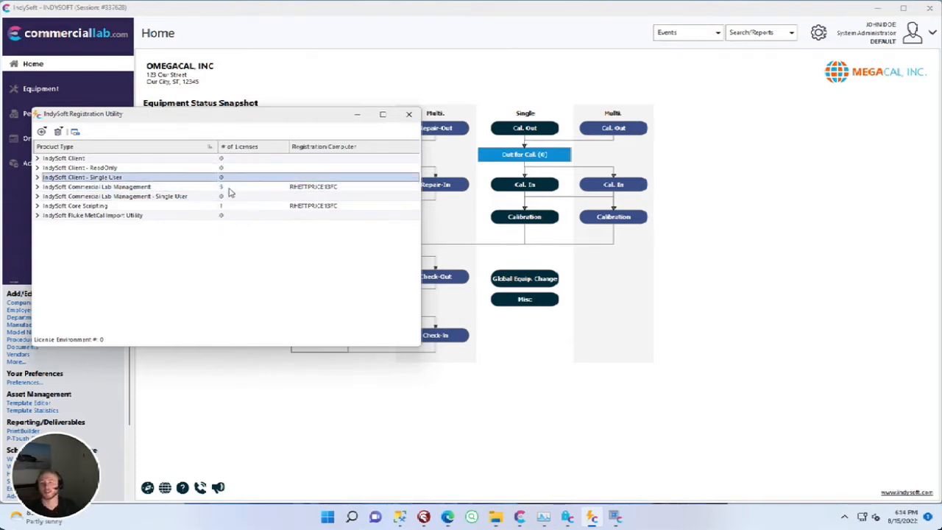
left_click(229, 188)
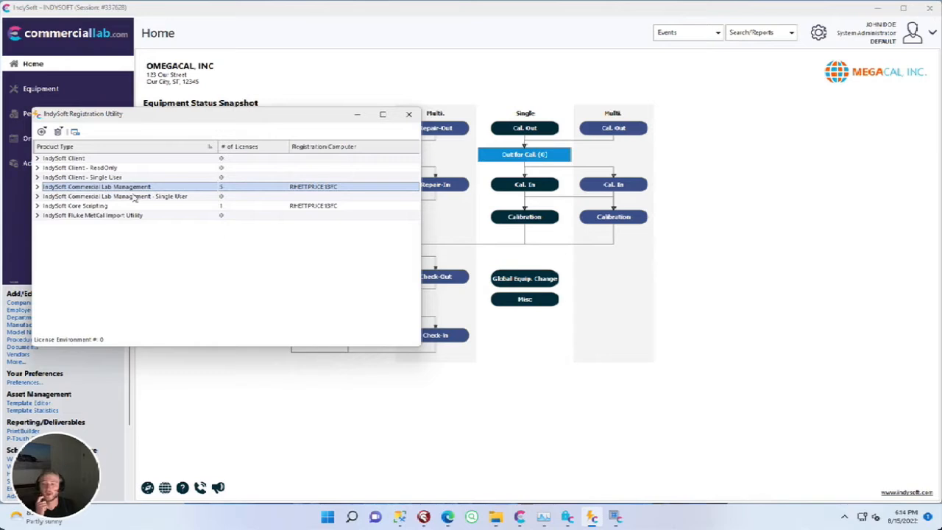
left_click(37, 187)
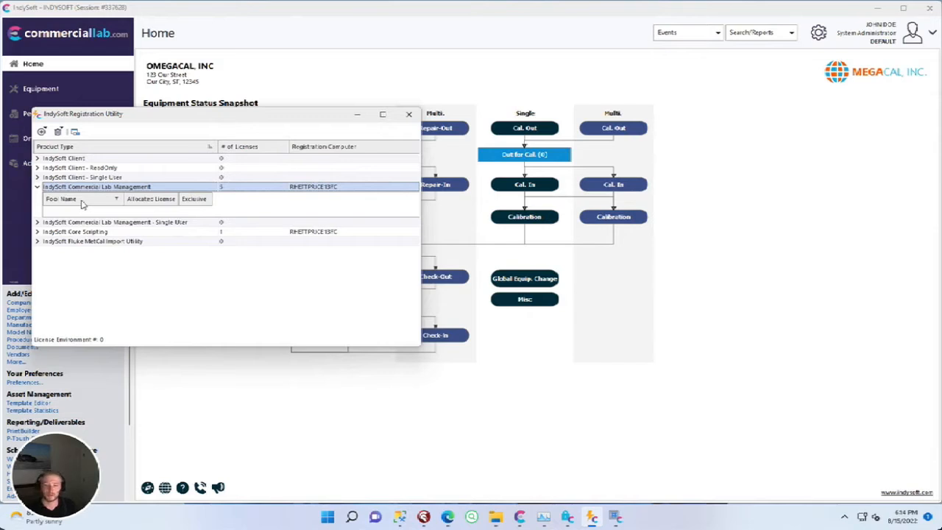
- Bring up the User/Profile Manager and arrange it side by side with the Registration Utility
left_click(161, 122)
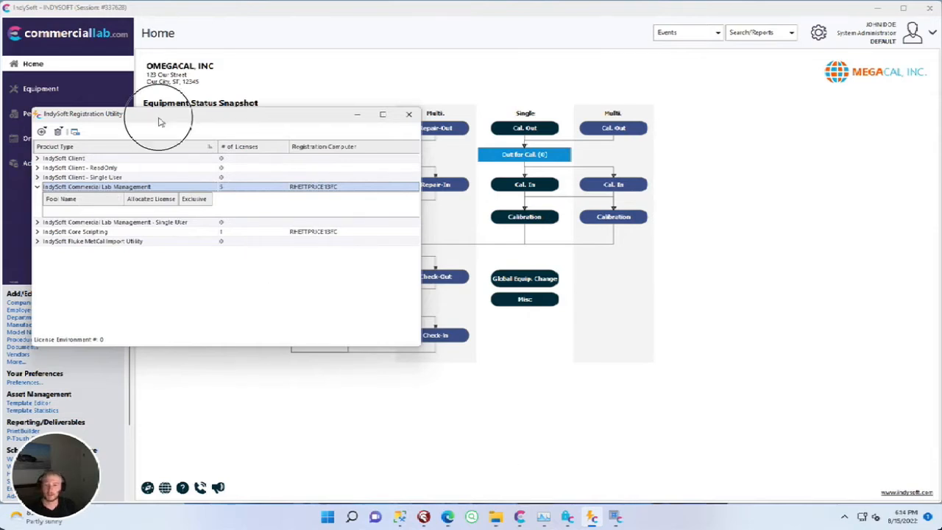
left_click_drag(160, 122, 138, 127)
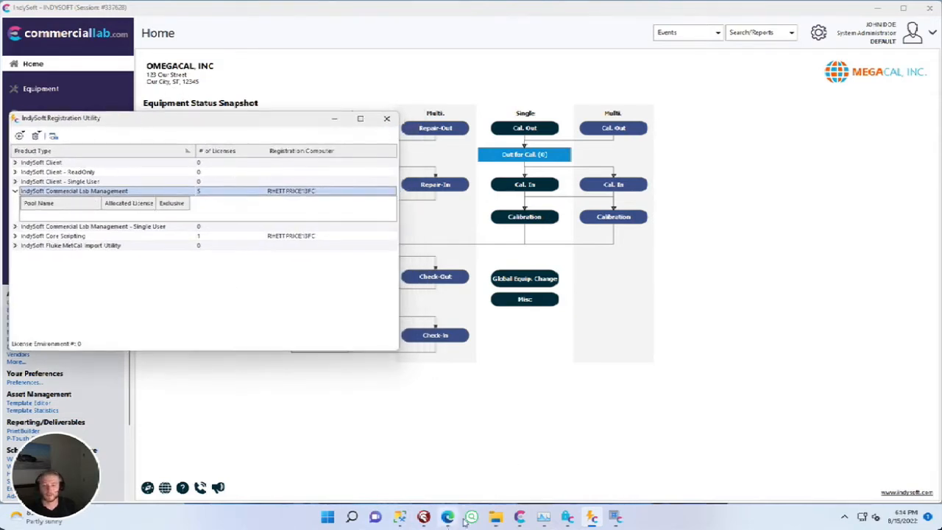
left_click(567, 518)
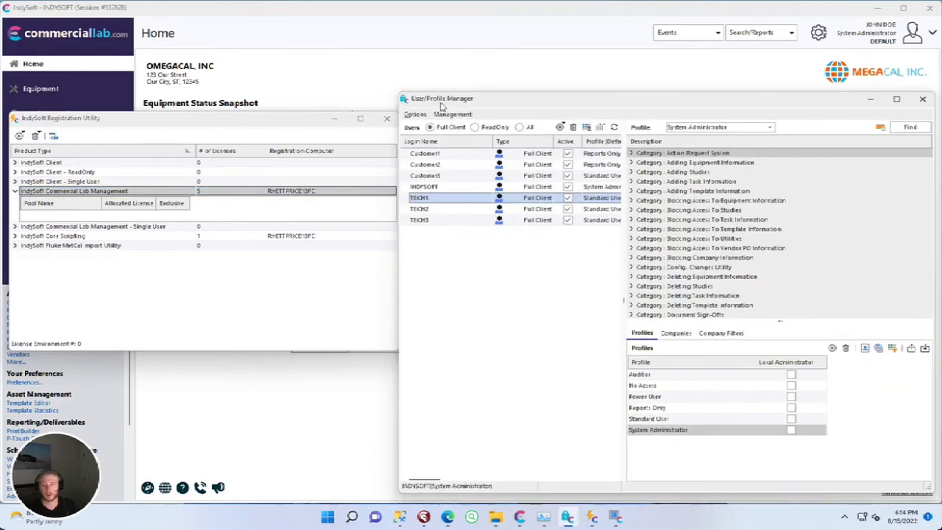
left_click_drag(442, 107, 508, 70)
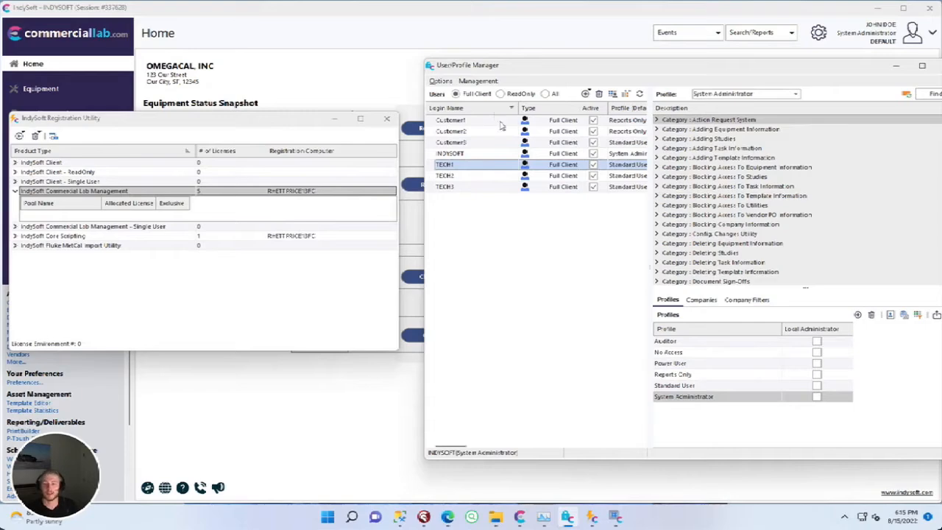
left_click_drag(501, 70, 476, 123)
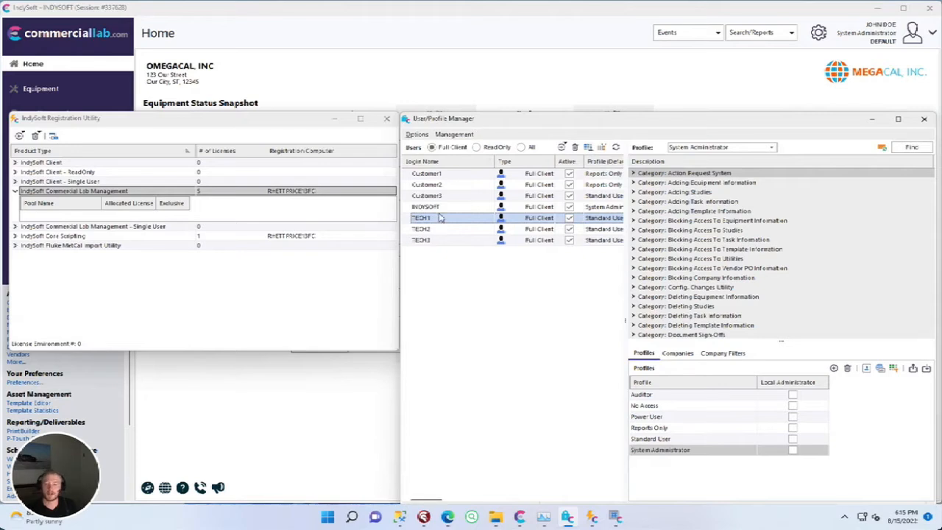
- Compare the Commercial Lab Management license count with the TECH and Customer logins in the User/Profile Manager
left_click(195, 193)
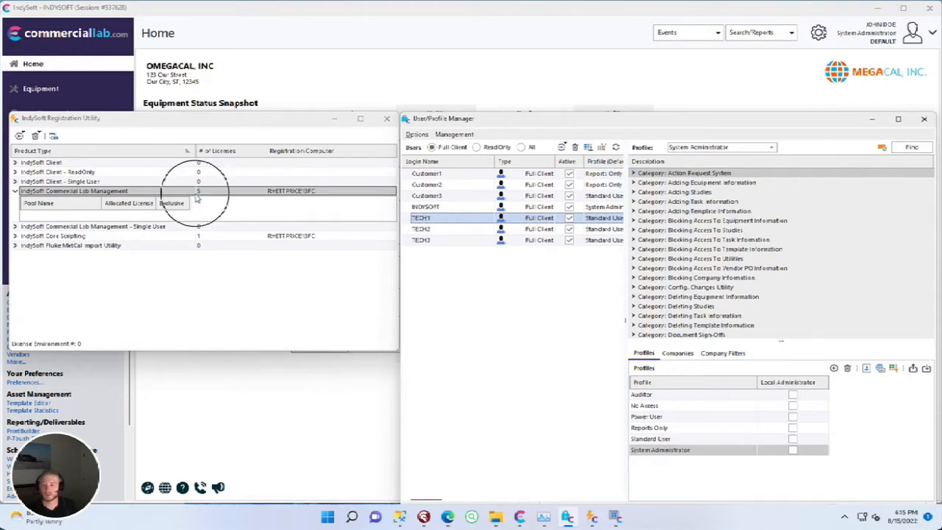
left_click(15, 191)
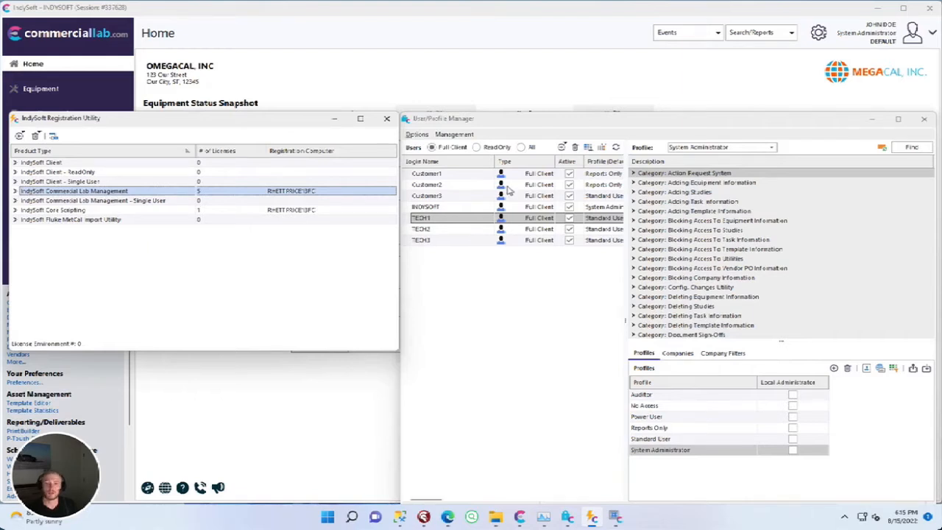
left_click(438, 219)
left_click(438, 228)
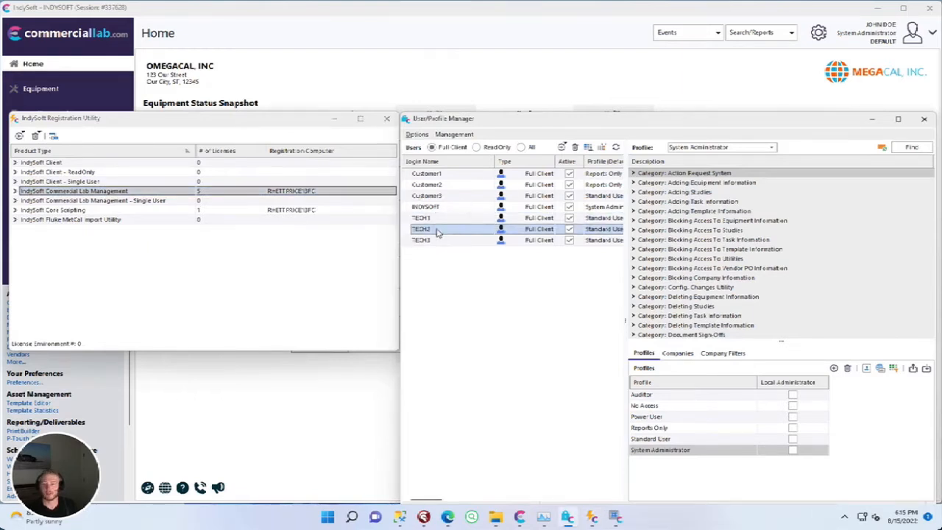
left_click(439, 239)
left_click(439, 230)
left_click(441, 220)
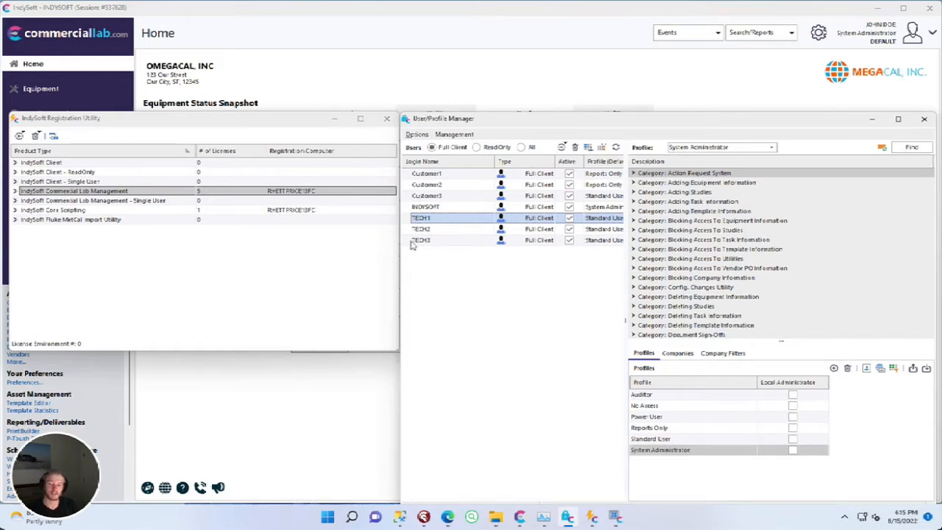
left_click(453, 195)
left_click(455, 186)
left_click(455, 176)
left_click(451, 197)
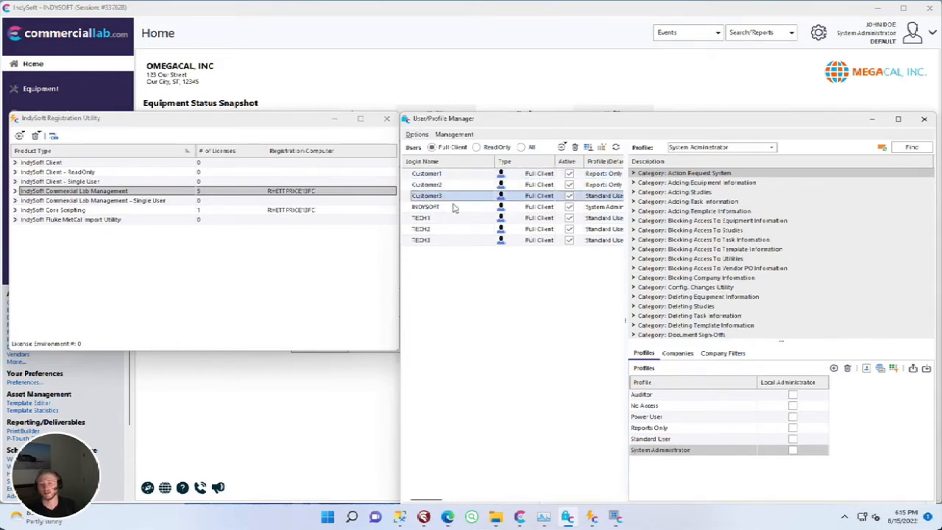
left_click(443, 185)
left_click(442, 176)
left_click(443, 187)
left_click(446, 195)
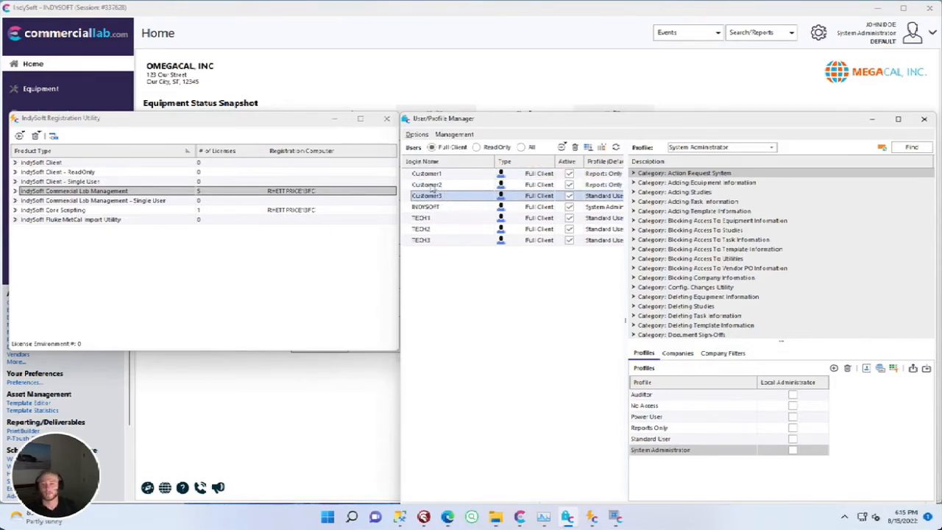
left_click(456, 217)
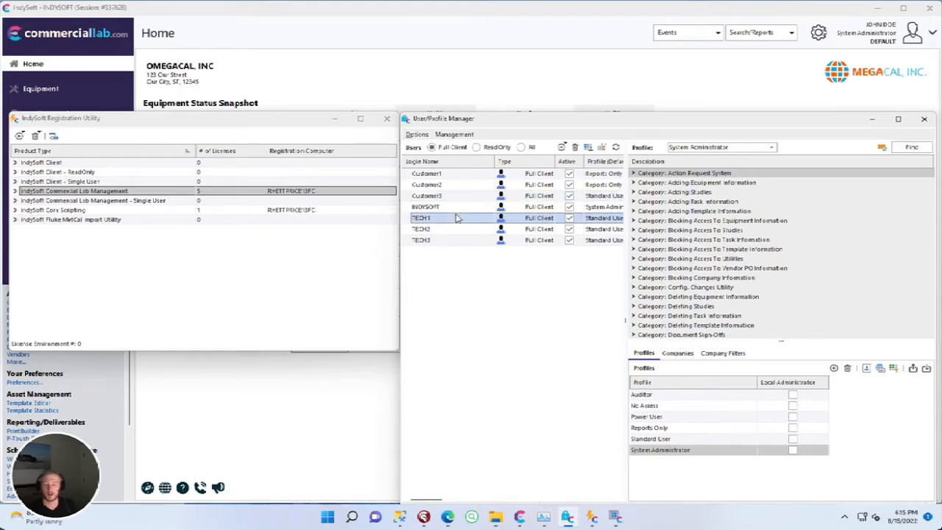
- Add a license pool named CUSTOMERS with 2 allocated, non-exclusive licenses to IndySoft Commercial Lab Management
left_click(130, 137)
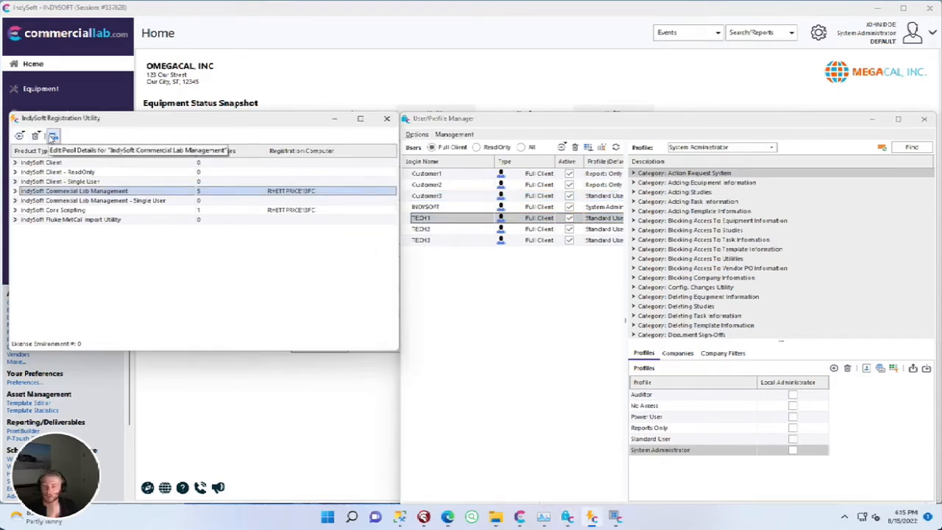
left_click(53, 136)
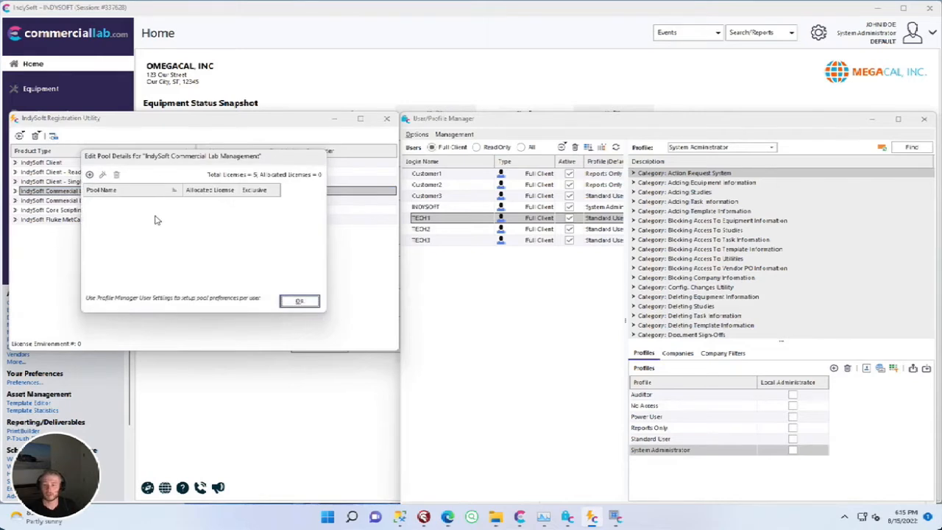
left_click(89, 175)
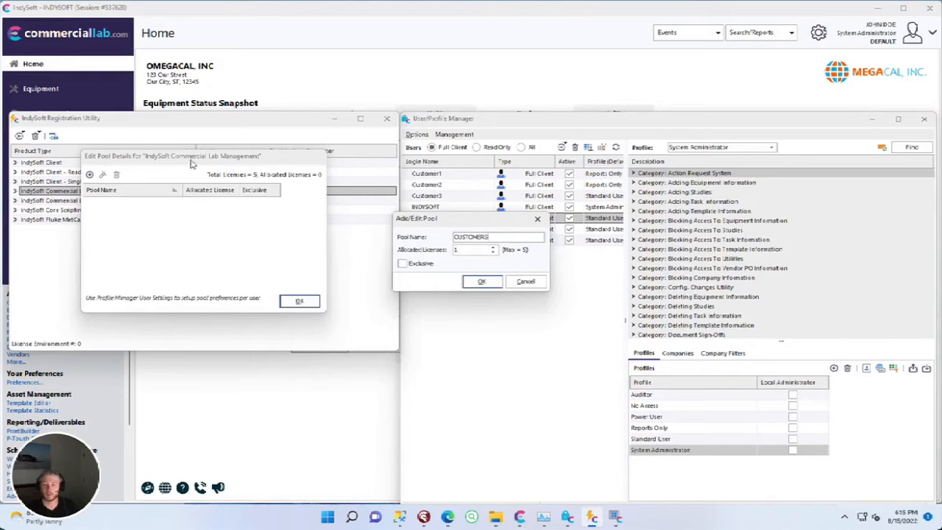
left_click(493, 248)
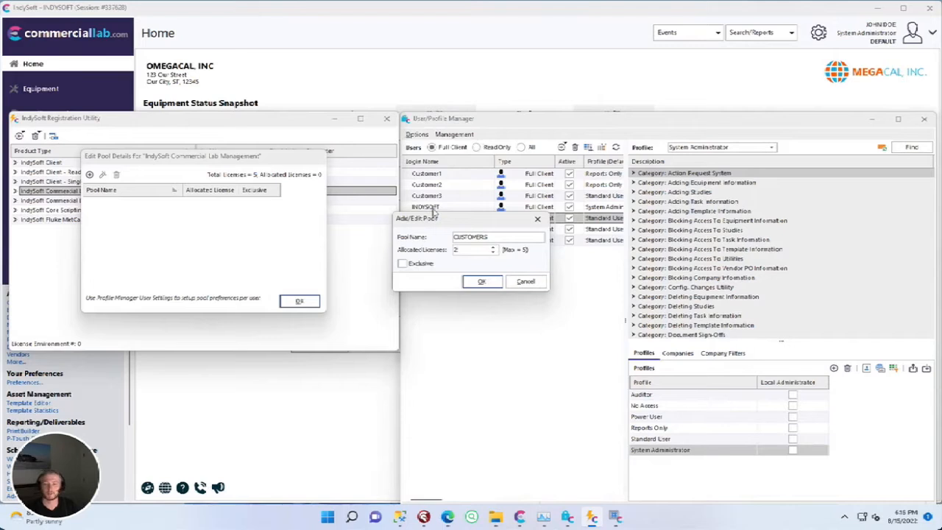
left_click(481, 281)
left_click_drag(166, 154, 187, 227)
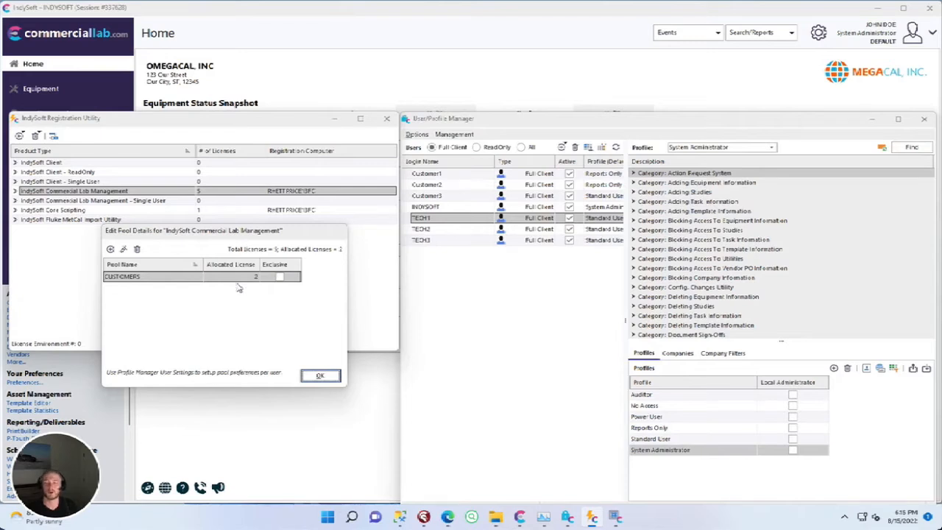
left_click(320, 375)
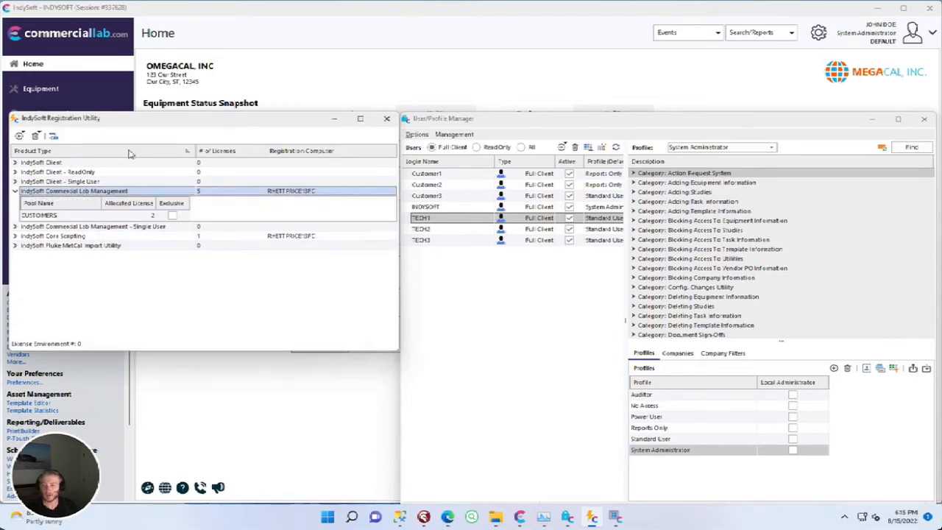
- Reopen the pool details for IndySoft Commercial Lab Management and review the CUSTOMERS pool's allocation and Exclusive option
left_click(118, 217)
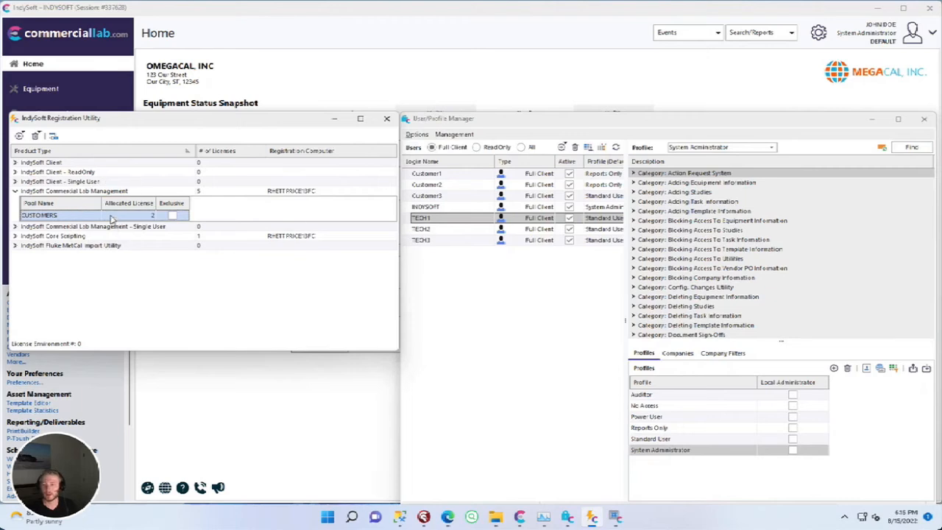
double_click(110, 217)
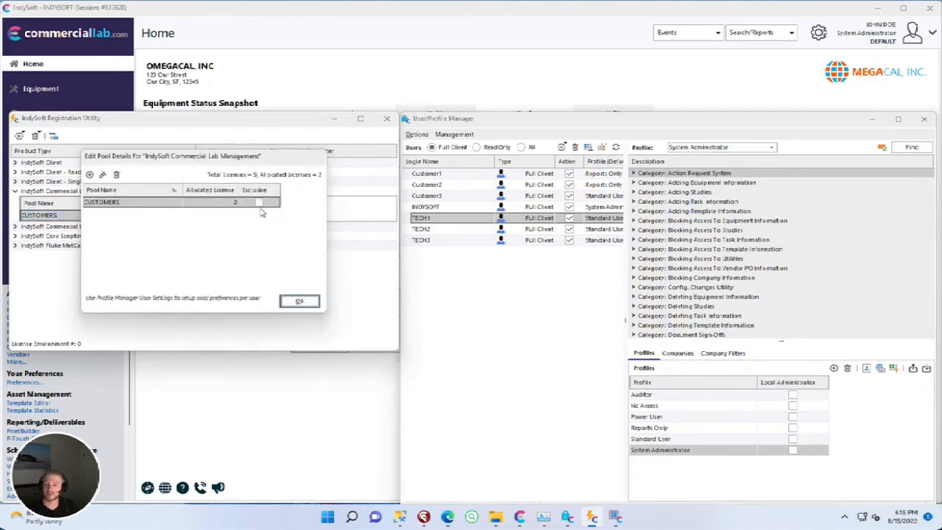
left_click(257, 206)
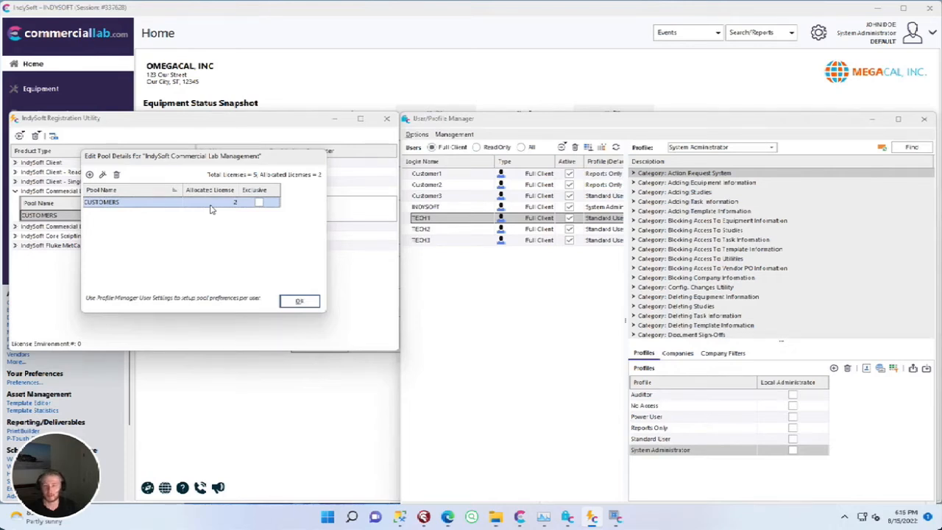
left_click_drag(276, 156, 375, 248)
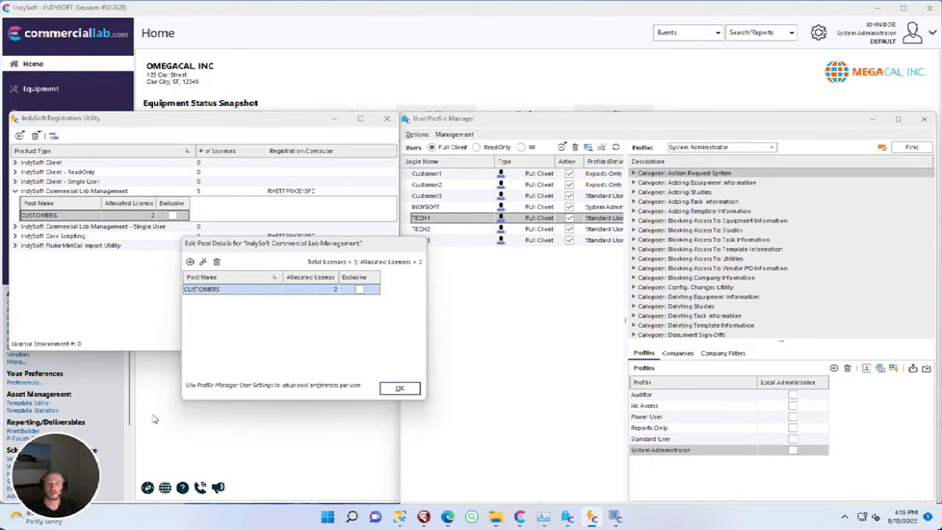
left_click(398, 387)
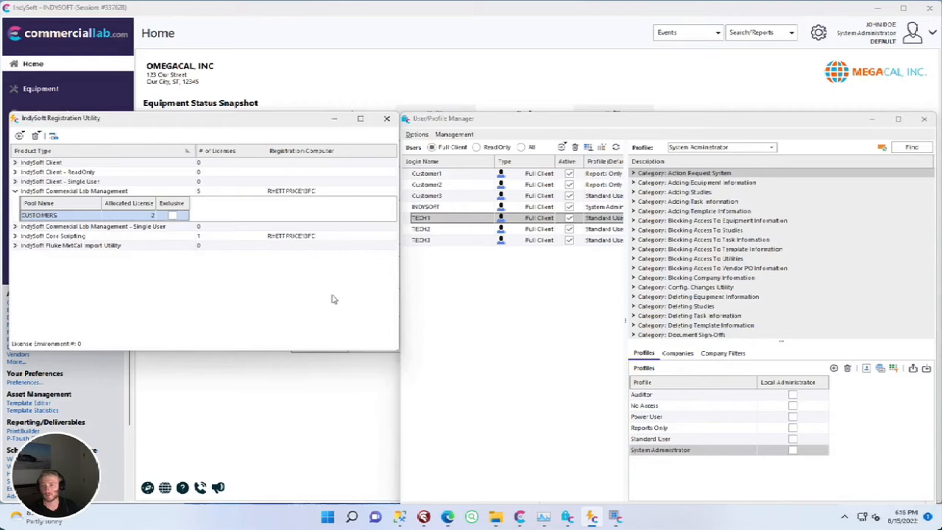
- Add an exclusive license pool named SYSTEM ADMIN with 1 allocated license to IndySoft Commercial Lab Management
left_click(53, 135)
left_click(89, 175)
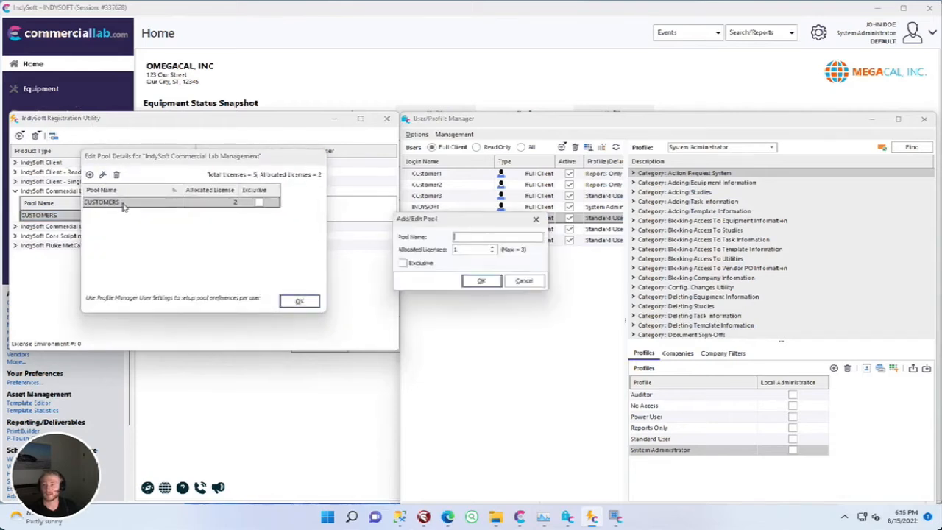
type("SYSTEM ADMIN")
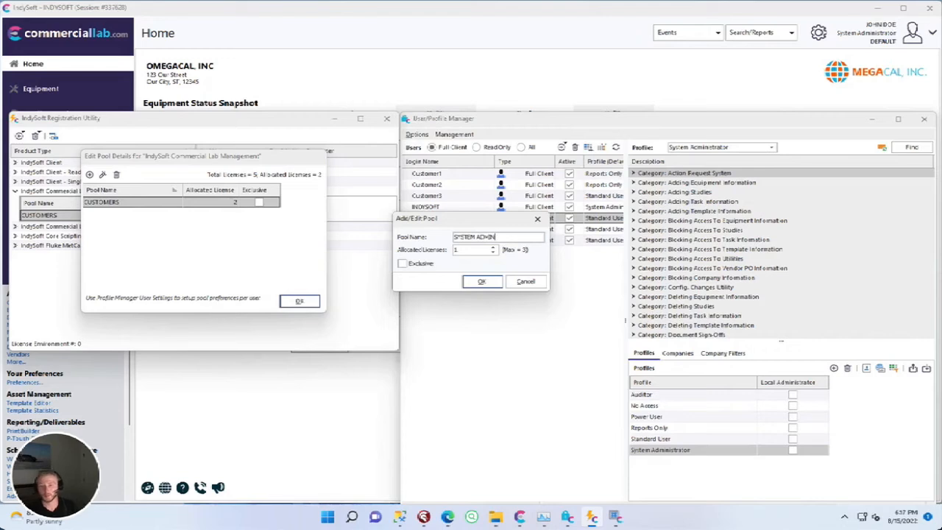
left_click(402, 263)
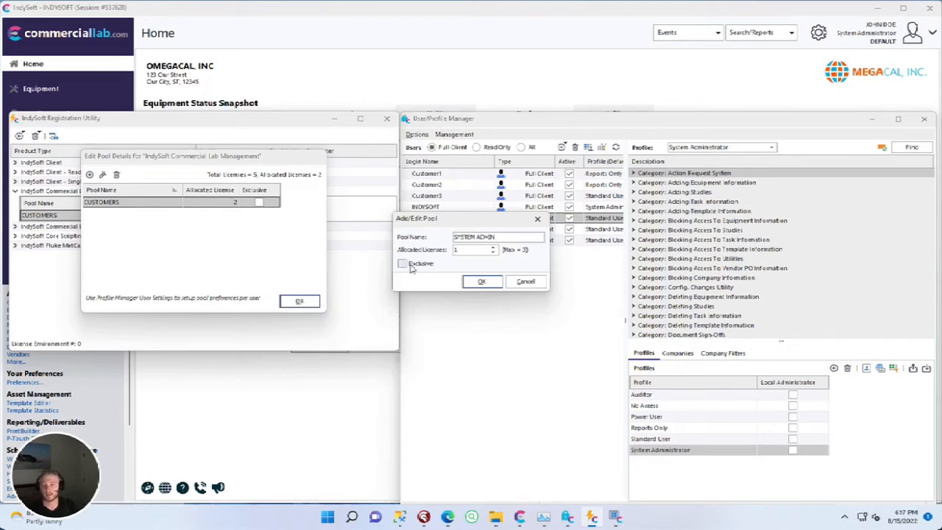
left_click(474, 284)
left_click(118, 217)
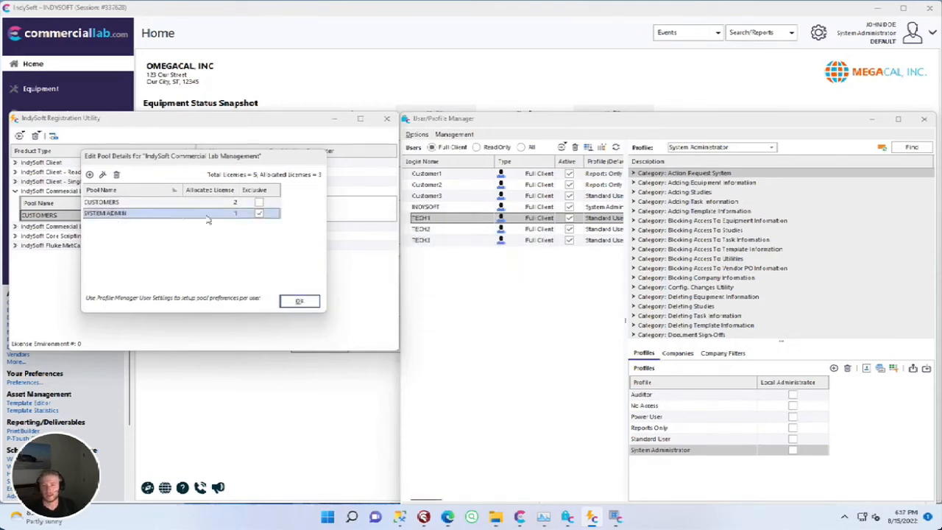
left_click(299, 301)
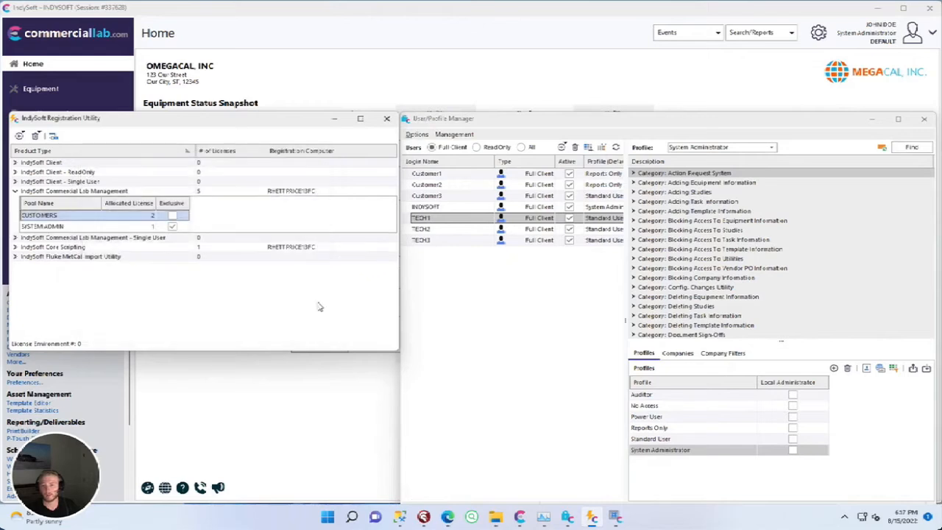
left_click(63, 227)
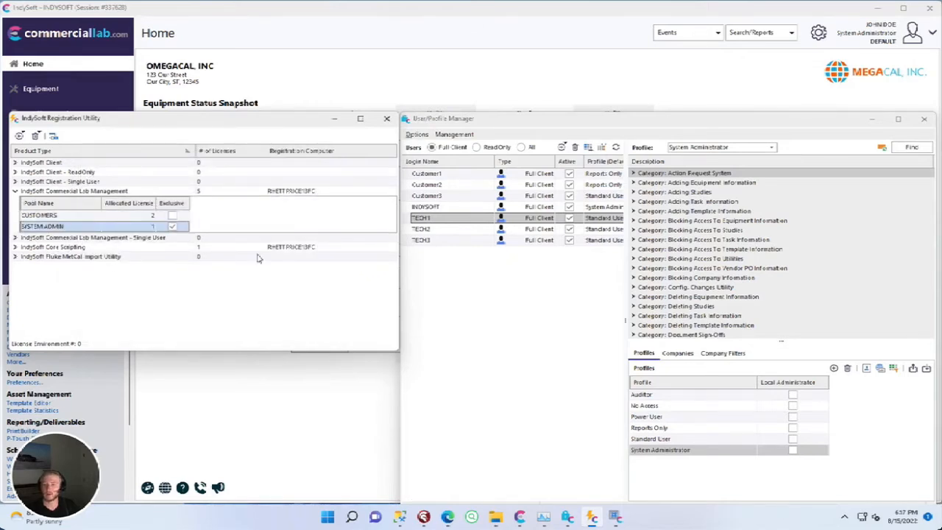
left_click(138, 215)
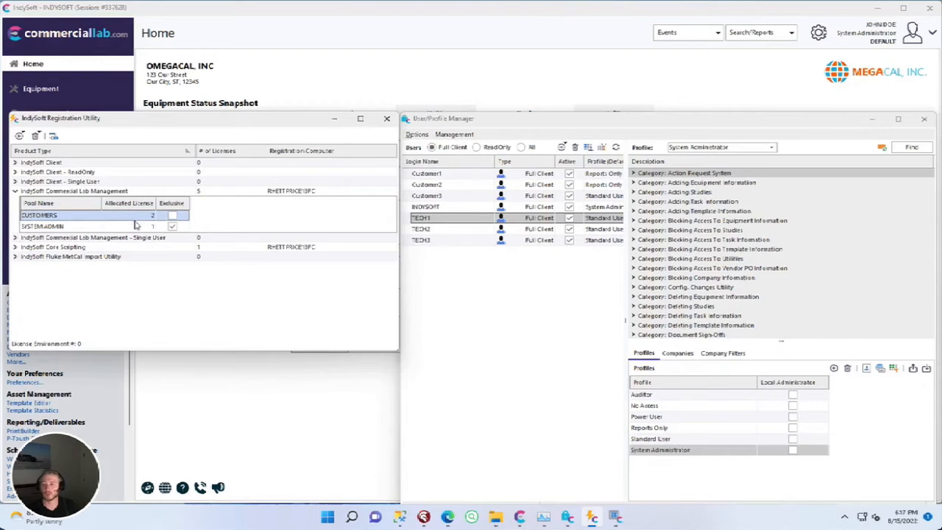
left_click(136, 226)
- Assign the SYSTEM ADMIN registration pool with priority 1 to the INDYSOFT user and save the user
left_click(454, 209)
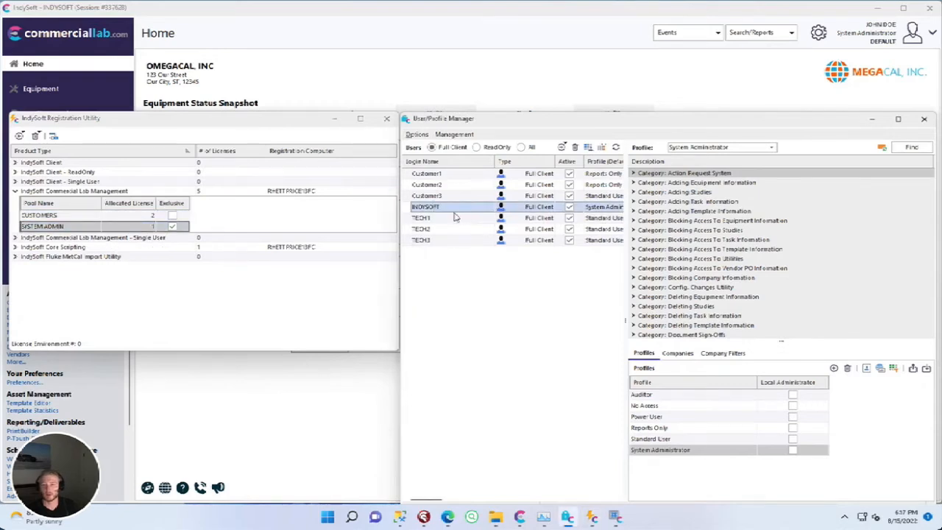
double_click(453, 211)
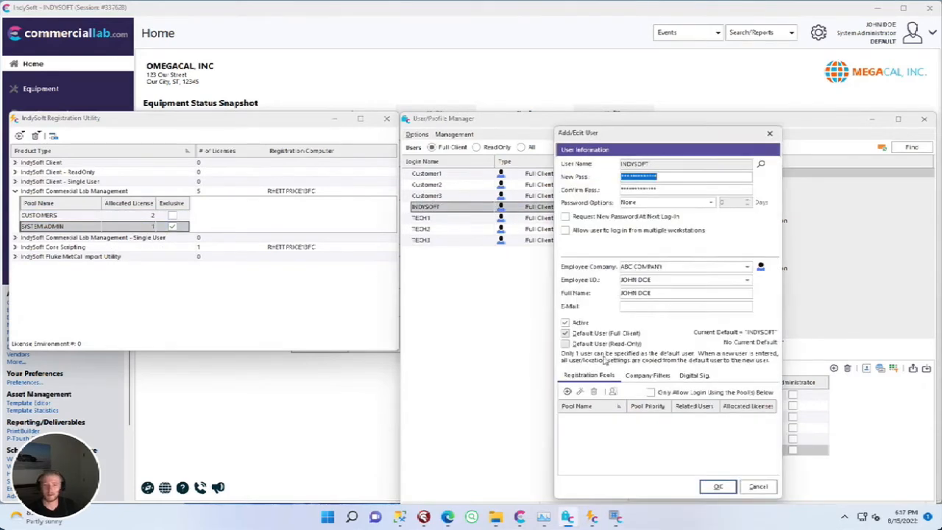
left_click(567, 392)
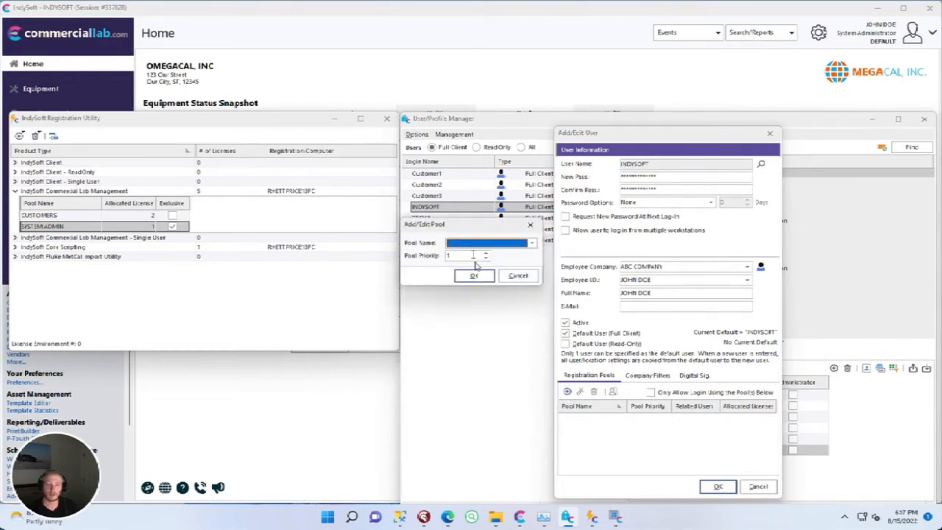
left_click(489, 243)
left_click(488, 261)
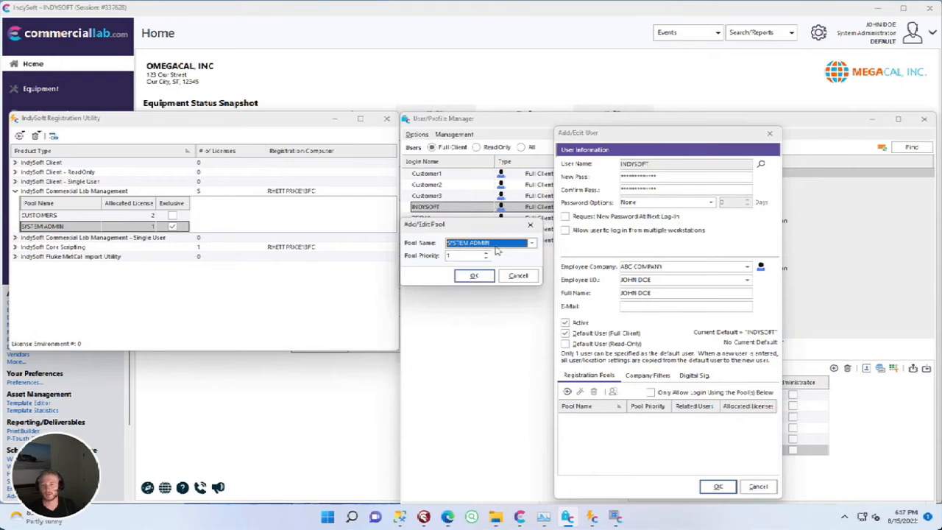
left_click(453, 255)
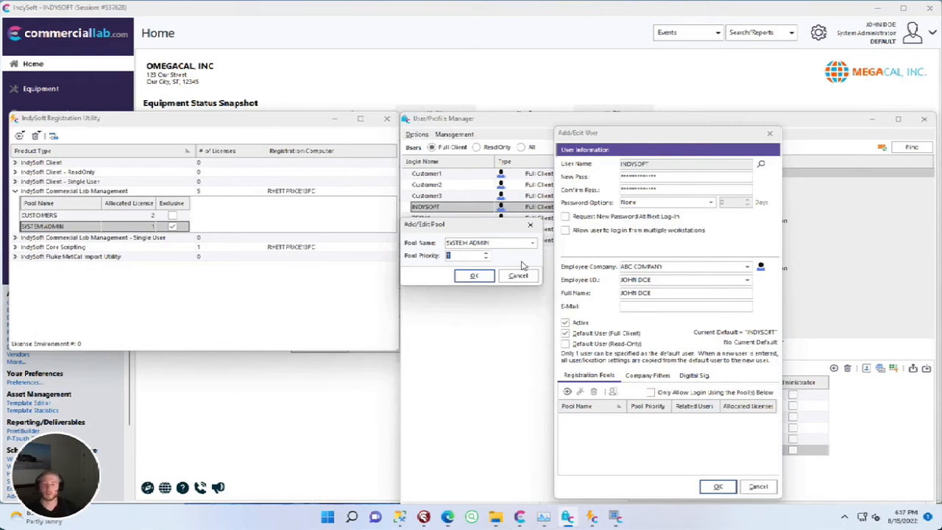
left_click(456, 276)
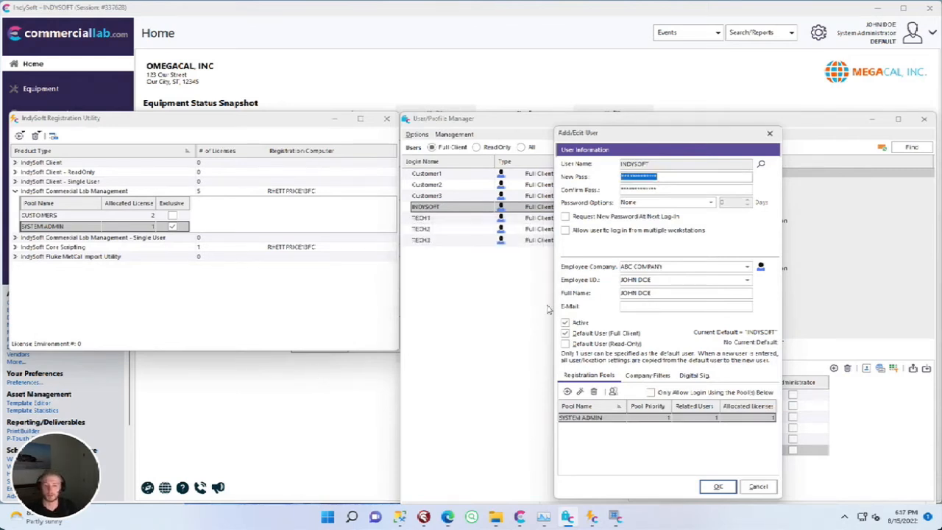
left_click_drag(606, 149, 480, 102)
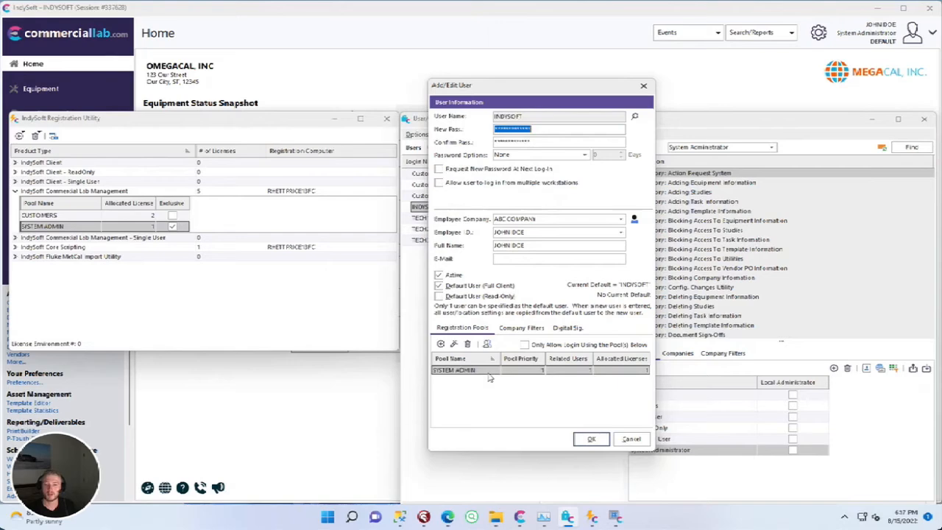
left_click(591, 438)
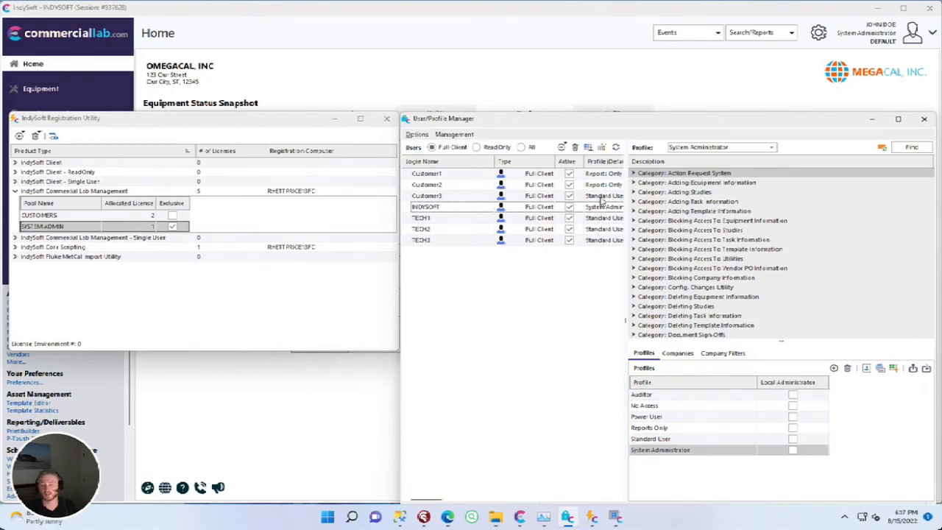
- Remove the SYSTEM ADMIN registration pool from the INDYSOFT user and save the user
left_click(599, 206)
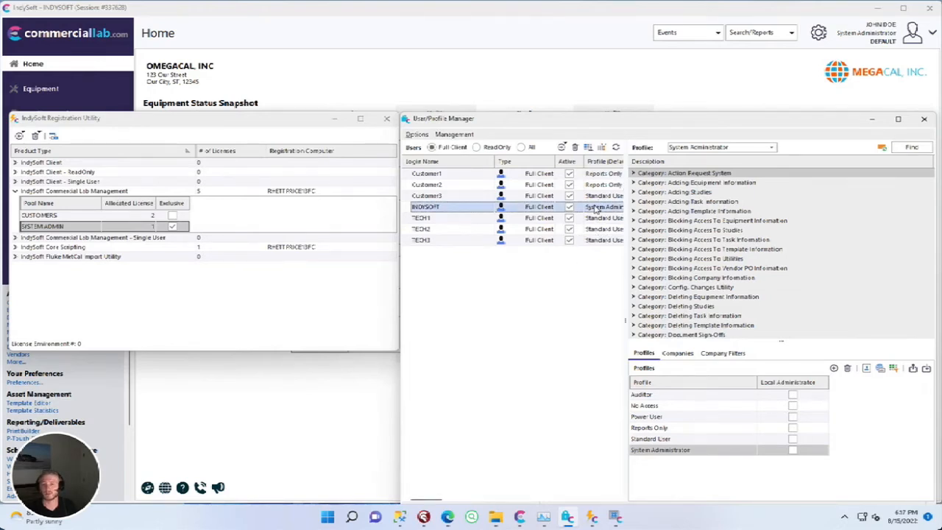
double_click(437, 207)
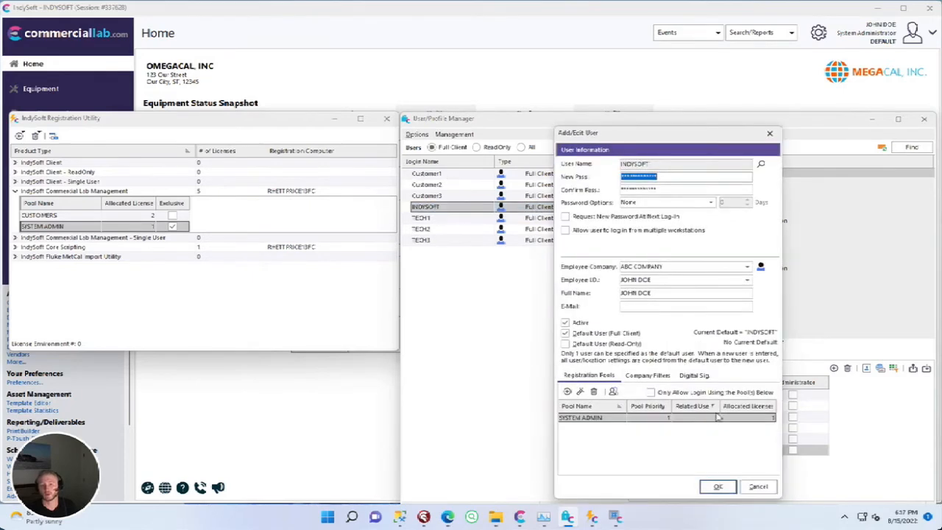
left_click(615, 419)
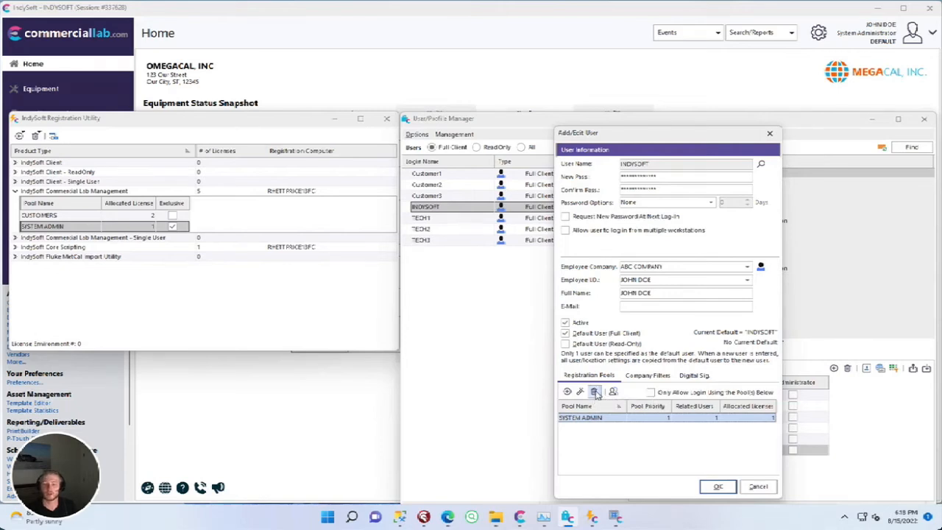
left_click(596, 392)
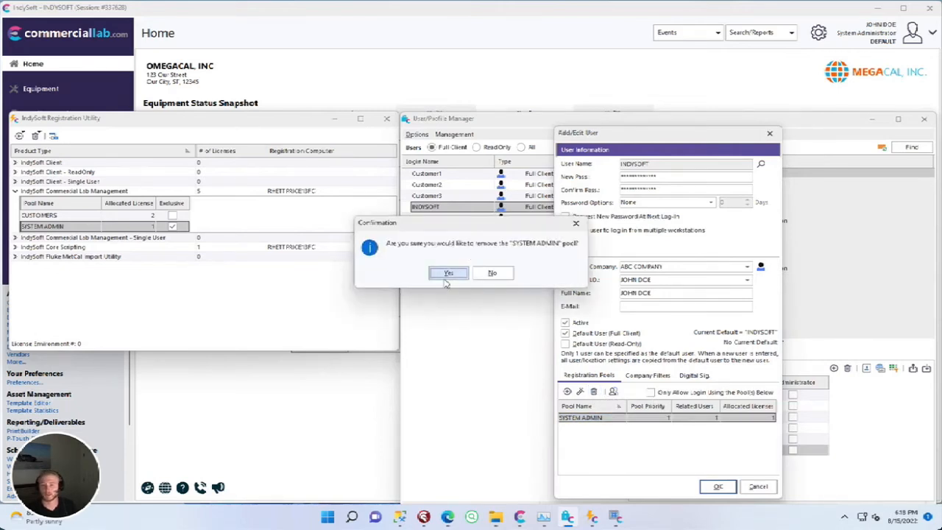
left_click(451, 322)
left_click(710, 487)
- Delete the SYSTEM ADMIN pool from the IndySoft Commercial Lab Management pool details
left_click(53, 229)
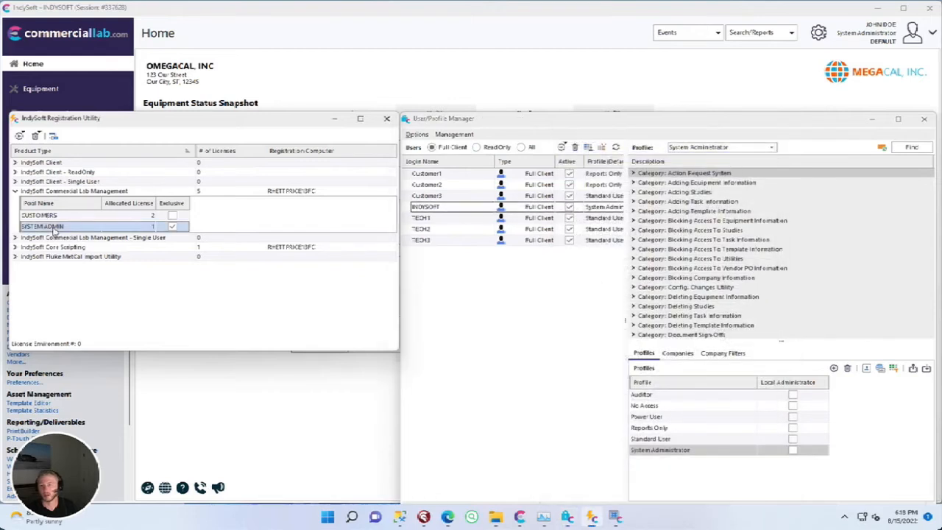
left_click(36, 137)
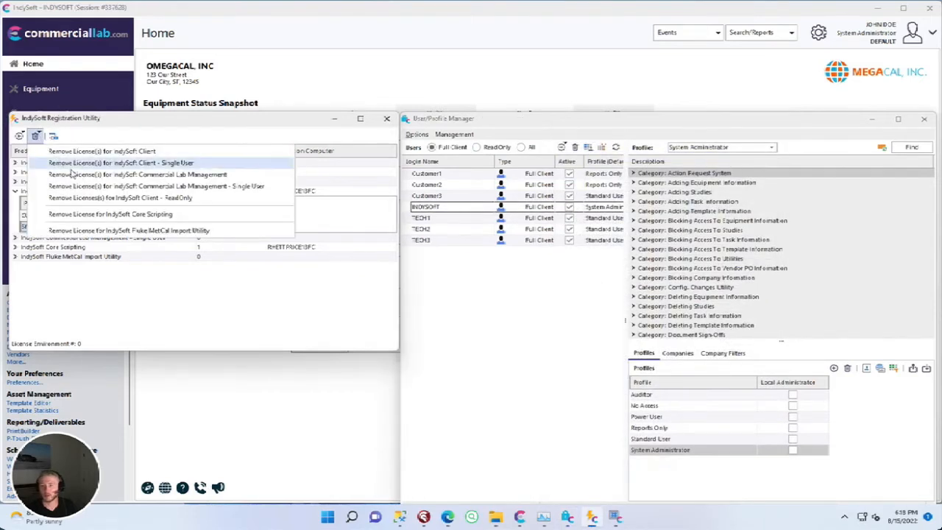
left_click(34, 139)
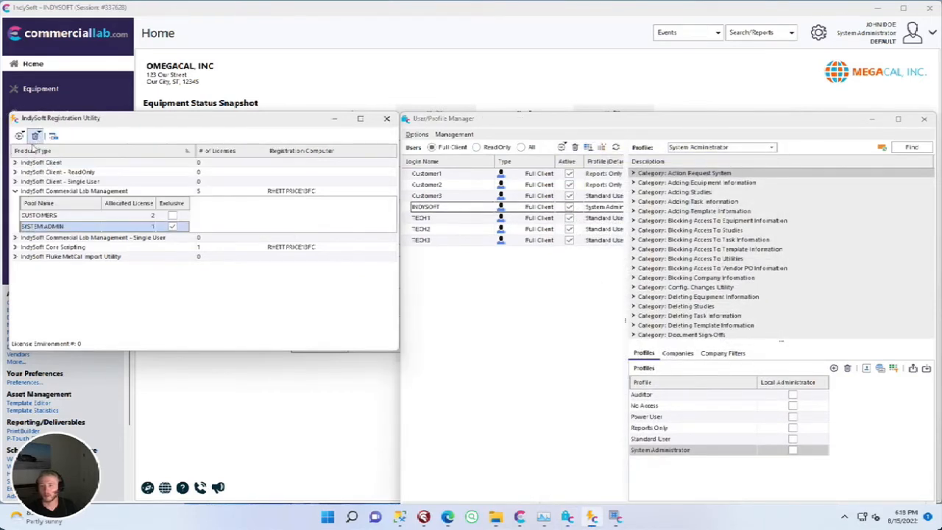
right_click(48, 228)
left_click(110, 287)
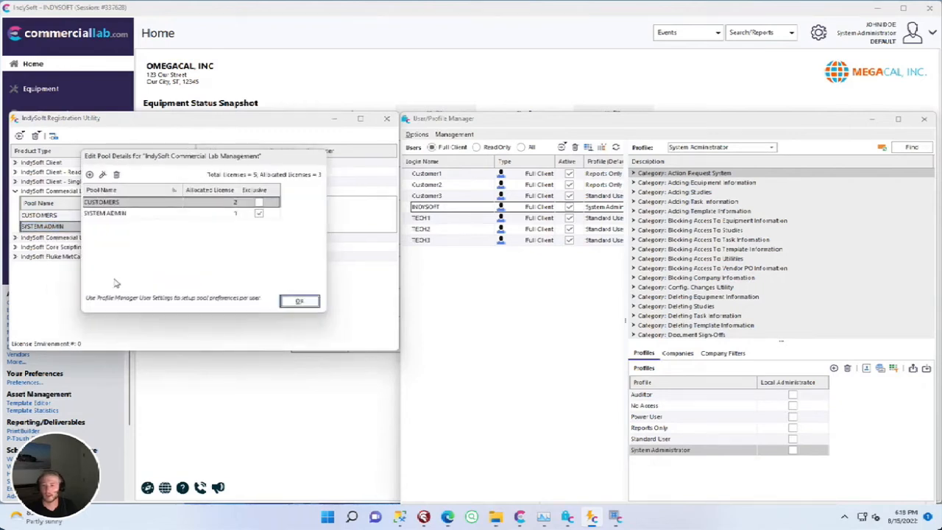
left_click(152, 215)
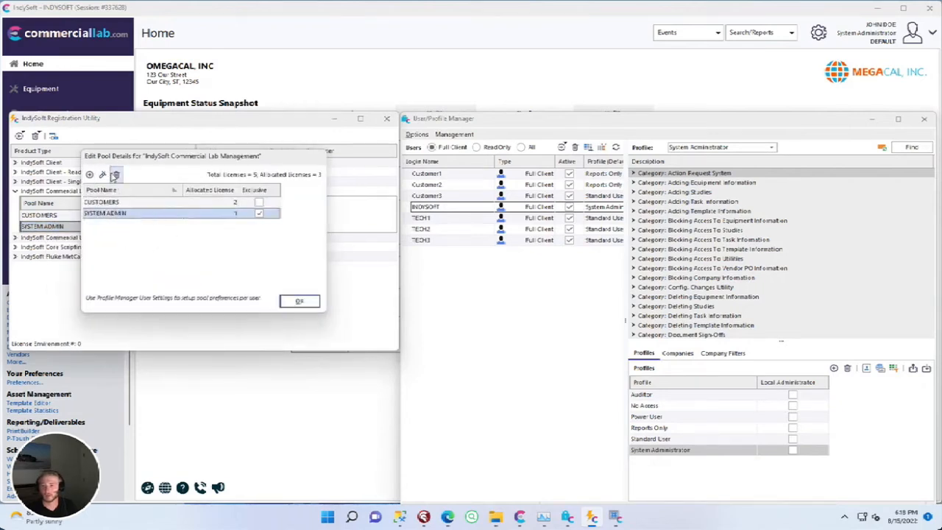
left_click(118, 174)
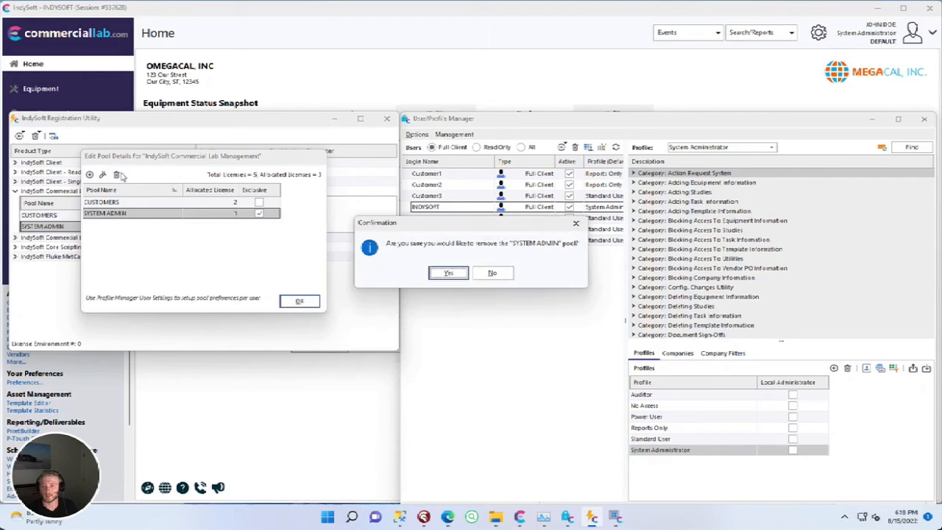
left_click(460, 275)
left_click(299, 301)
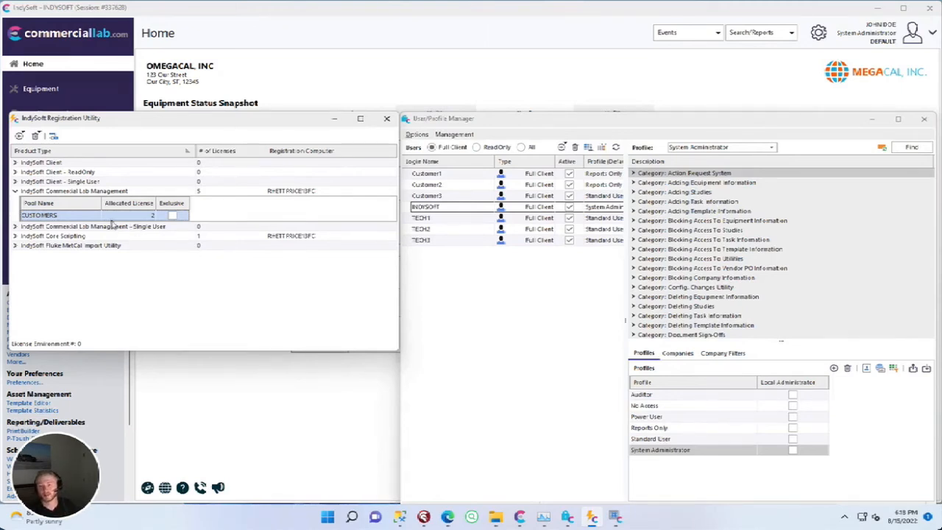
- Assign the CUSTOMERS registration pool with priority 1 to Customer1 and allow login only through the assigned pools
double_click(460, 174)
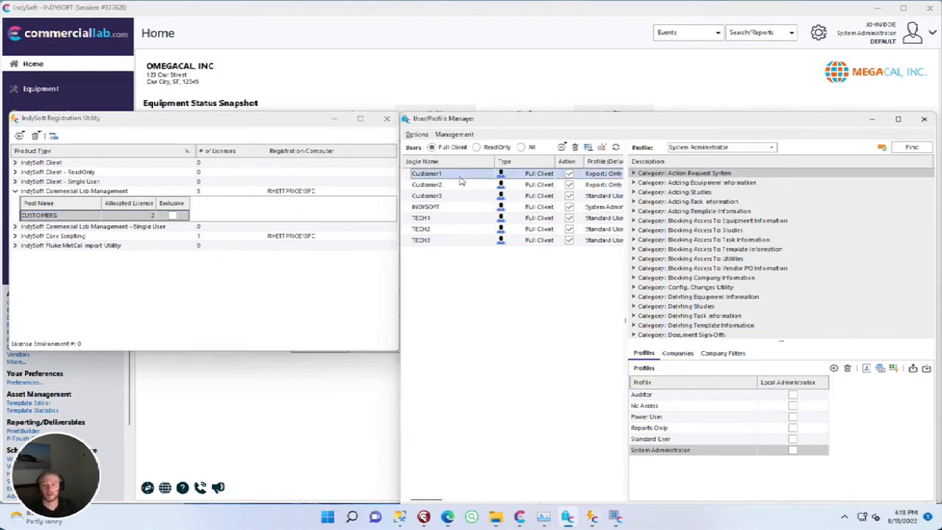
left_click(567, 390)
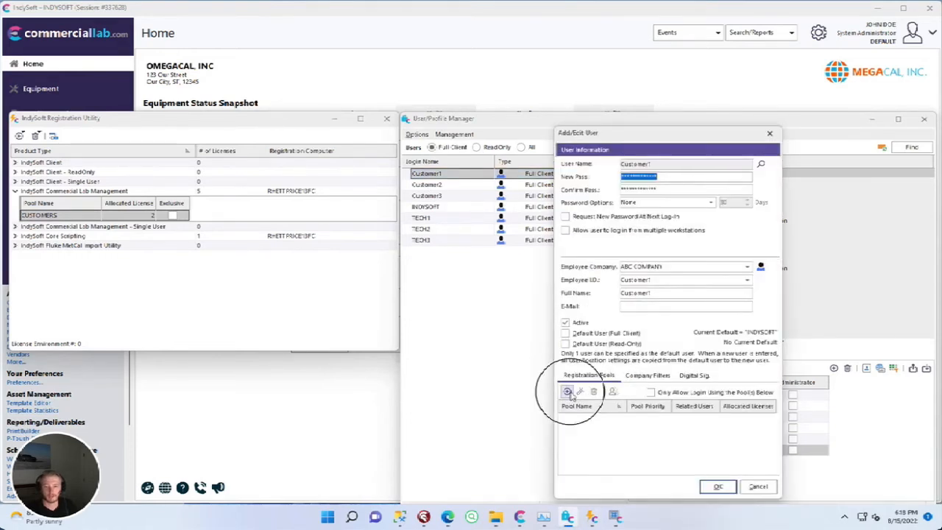
left_click(502, 246)
left_click(487, 254)
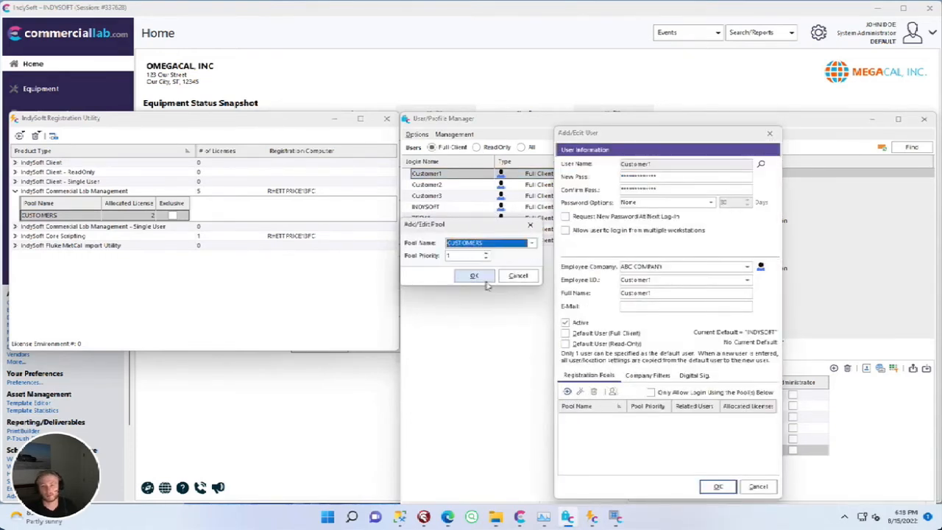
left_click(483, 279)
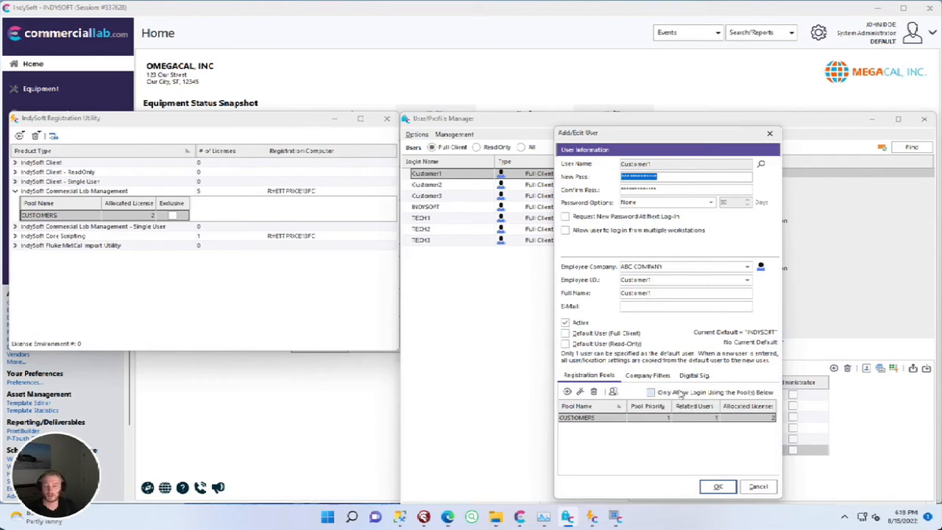
left_click(667, 393)
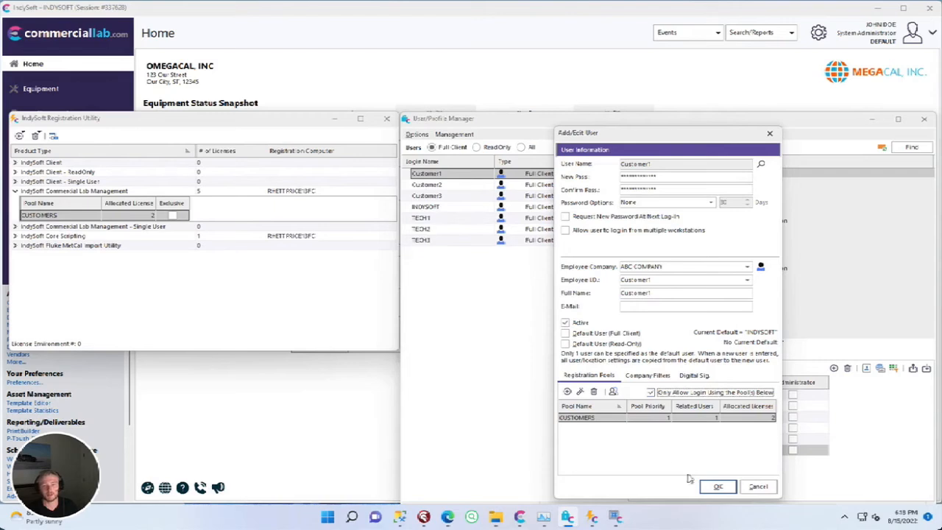
left_click(717, 486)
- Restrict Customer2's login to its assigned pools and give that user the CUSTOMERS registration pool
double_click(450, 184)
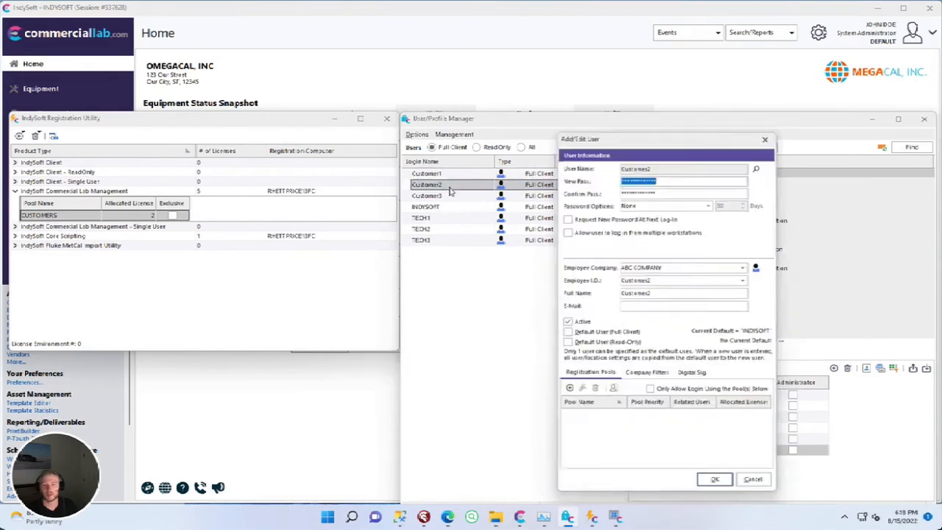
left_click(650, 392)
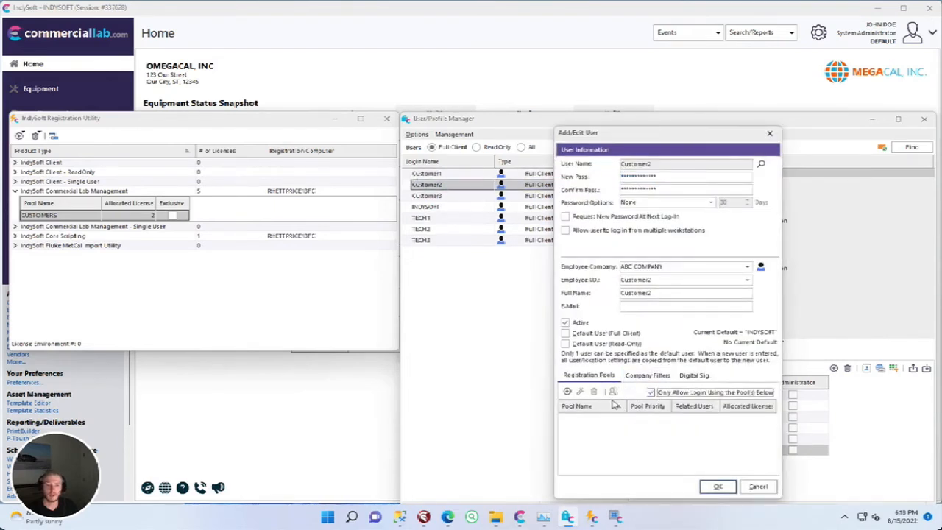
left_click(567, 391)
left_click(489, 242)
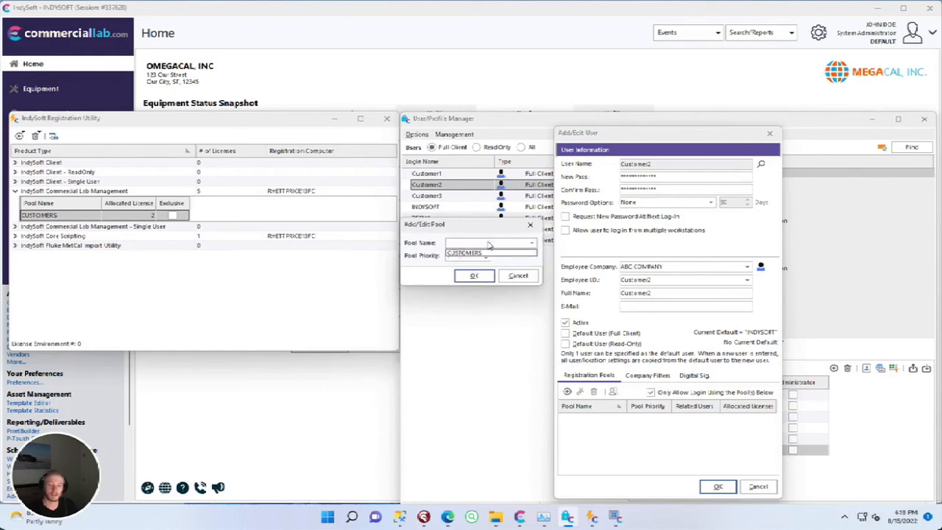
left_click(482, 252)
left_click(477, 276)
left_click(716, 487)
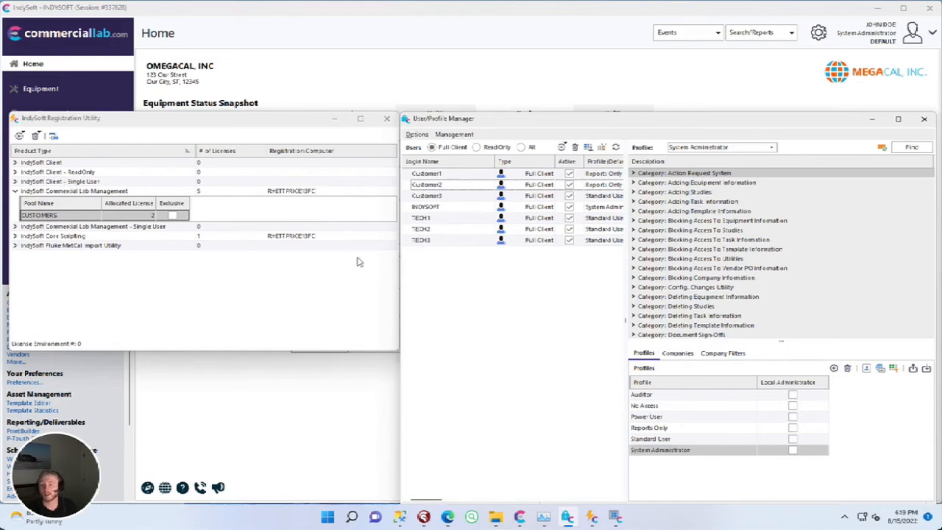
- Allow Customer3 to log in only through assigned pools, add the CUSTOMERS registration pool with priority 1, and save the user
left_click(426, 197)
double_click(427, 197)
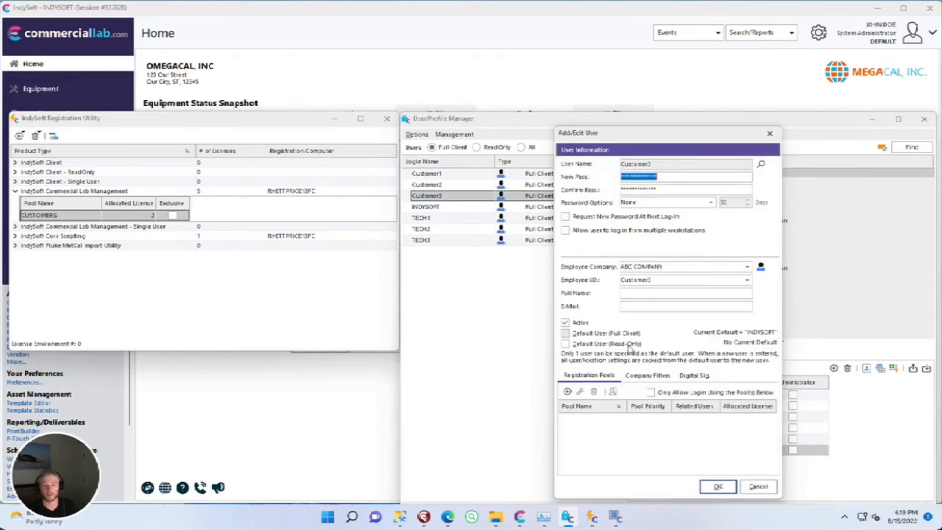
left_click(651, 392)
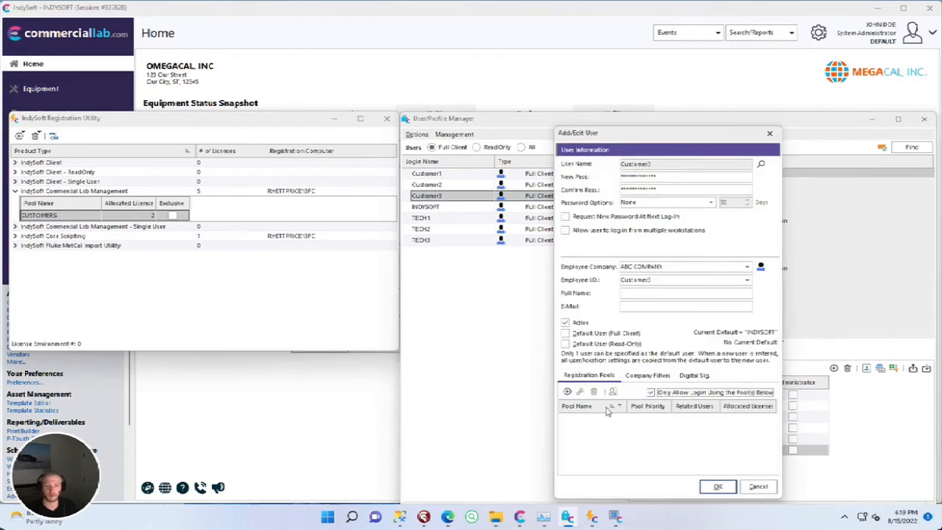
left_click(566, 391)
left_click(500, 246)
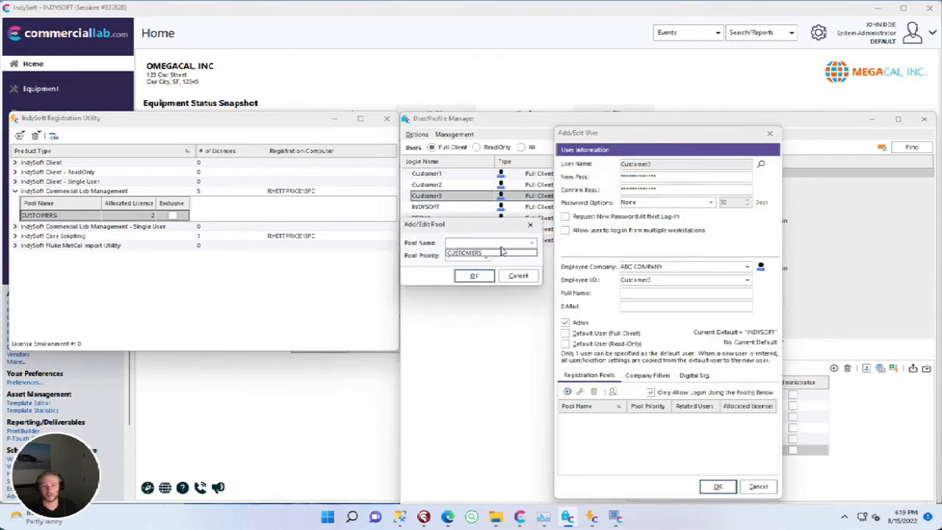
left_click(499, 254)
left_click(473, 277)
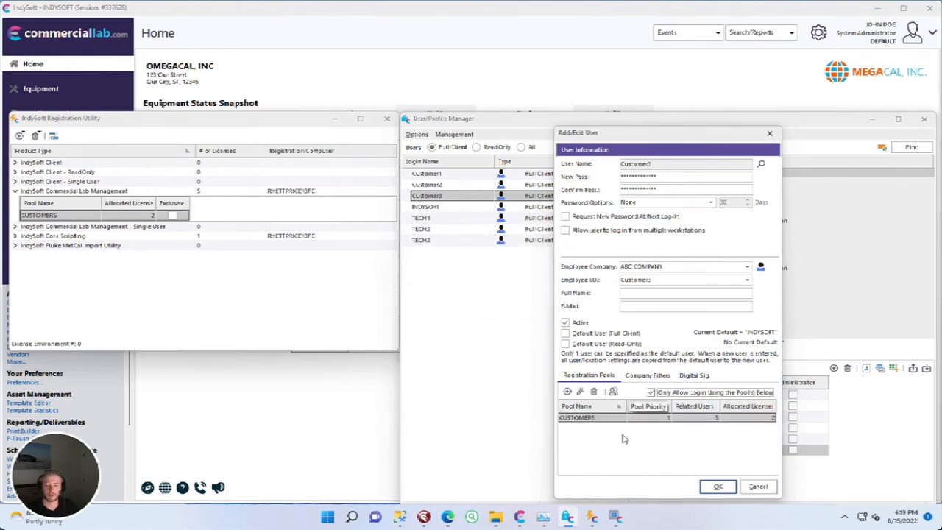
left_click(718, 486)
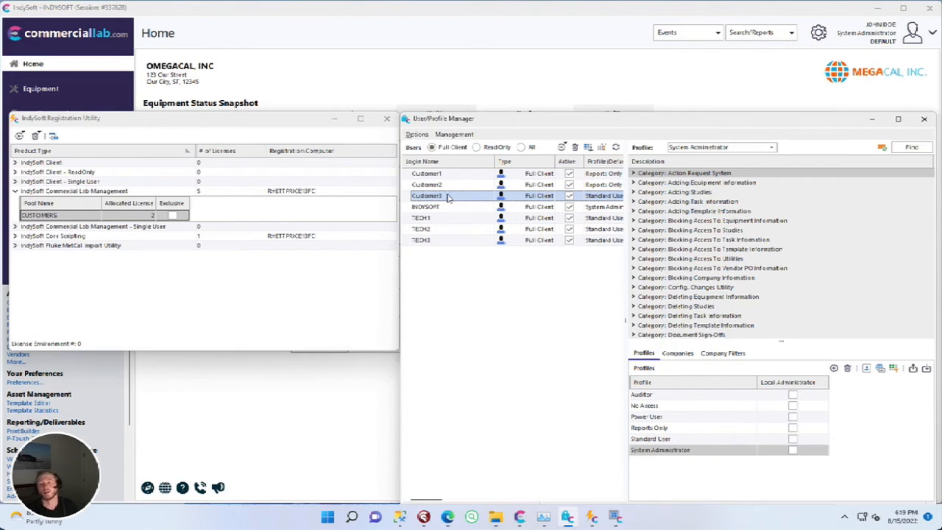
- Reopen Customer3 to review the related users and allocated licenses of its CUSTOMERS registration pool
double_click(447, 197)
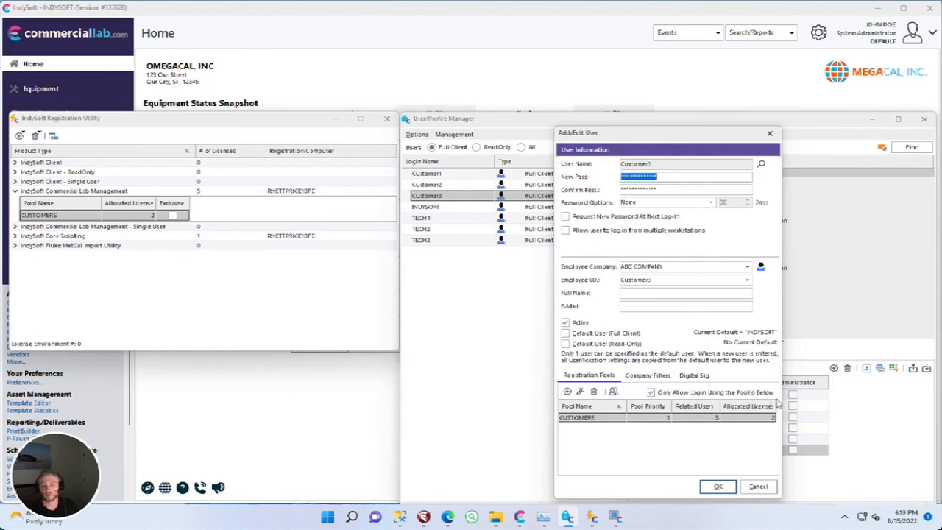
left_click(718, 487)
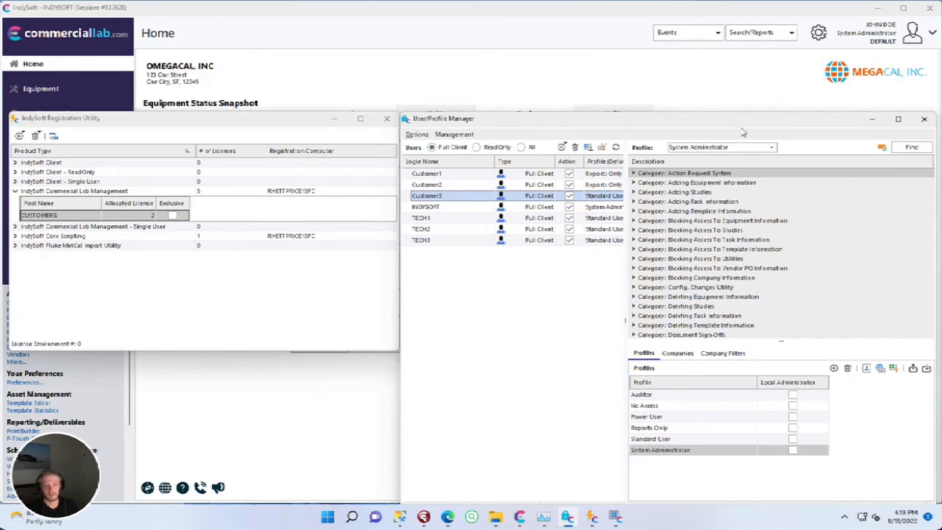
- Close the User/Profile Manager and the IndySoft Registration Utility to return to the Home screen
left_click_drag(632, 116, 521, 98)
left_click(809, 92)
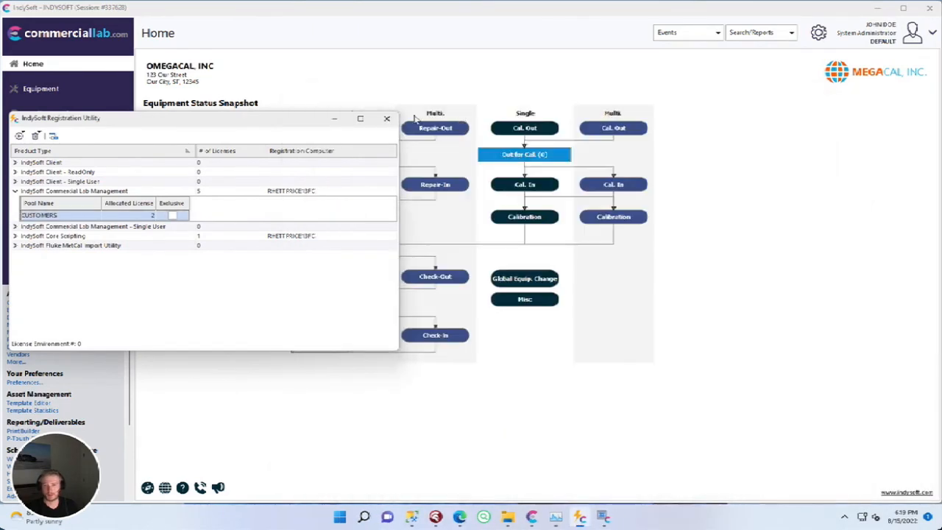
left_click(386, 118)
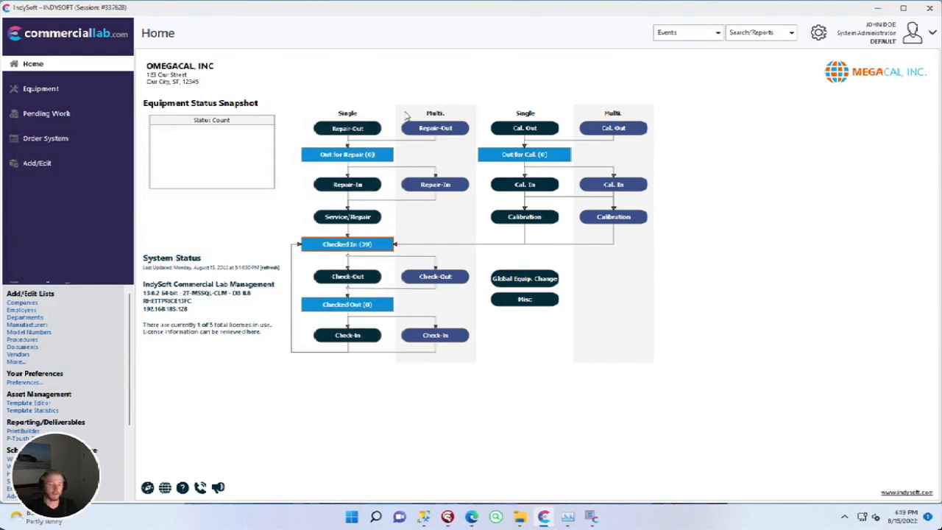